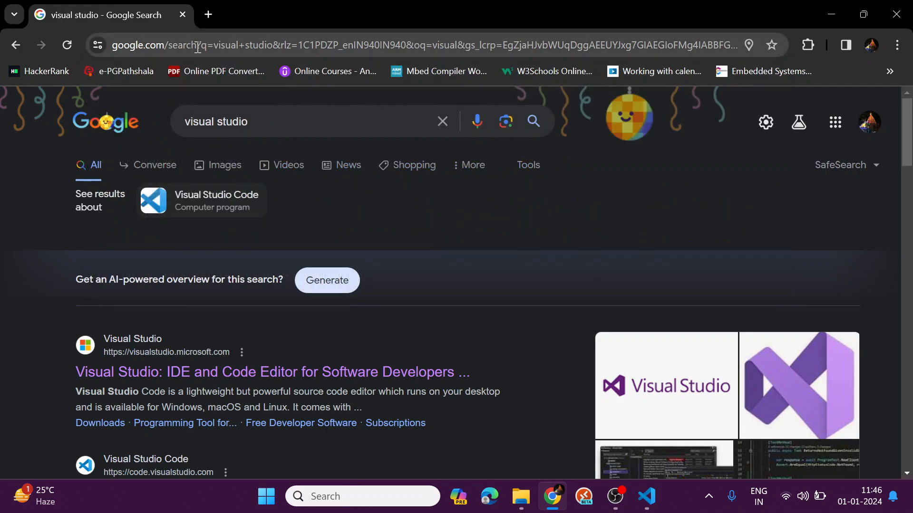
Open the official Visual Studio website from the search results and download the Community 2022 installer.
scroll(237, 209, "down", 1)
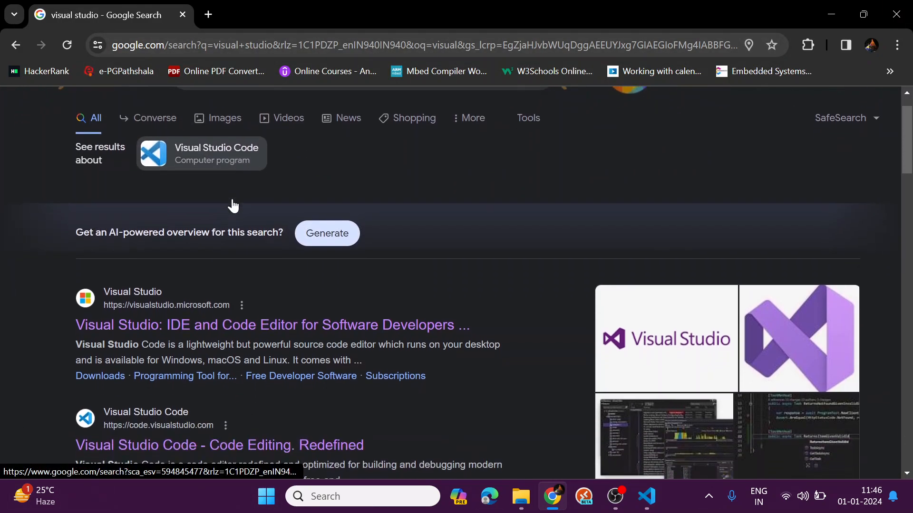
left_click(151, 326)
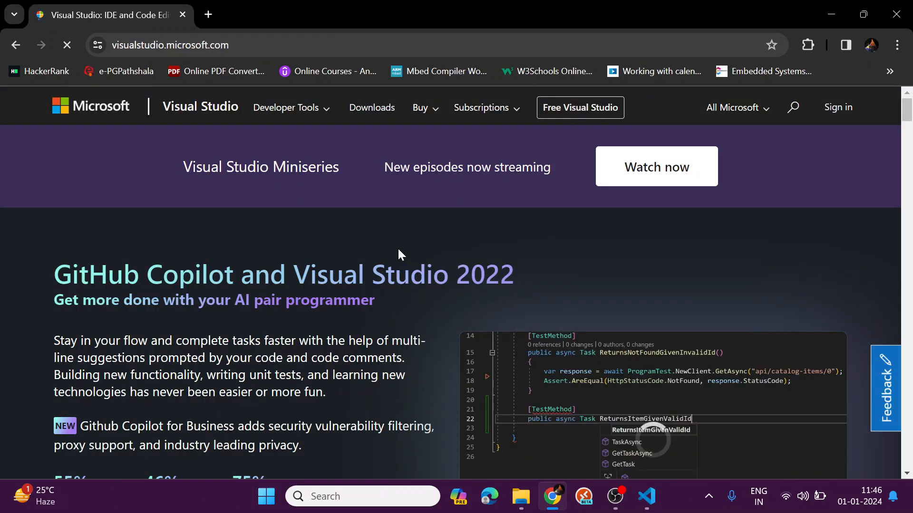
scroll(392, 247, "down", 2)
scroll(391, 298, "up", 2)
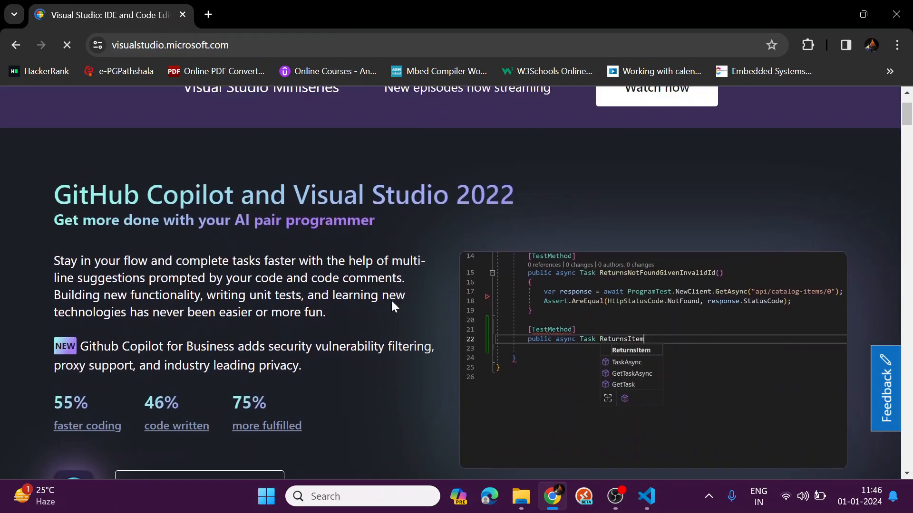
scroll(386, 304, "down", 8)
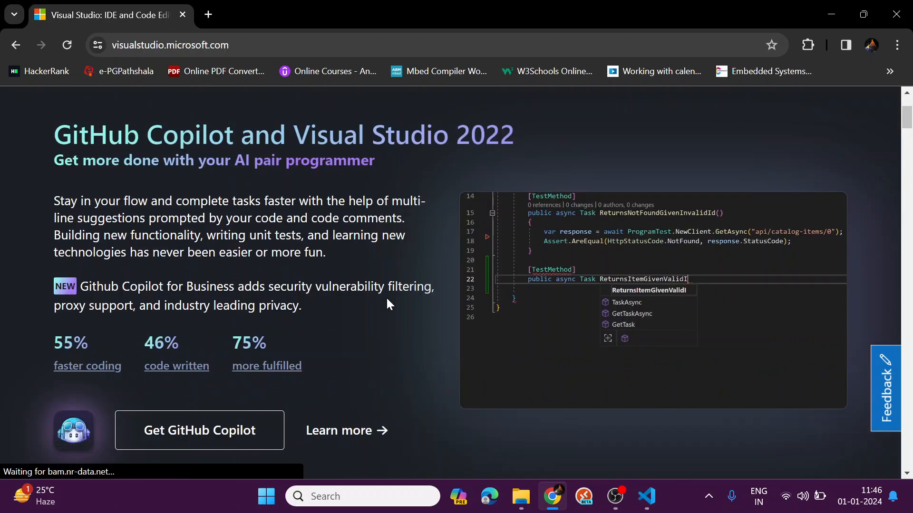
scroll(388, 302, "down", 3)
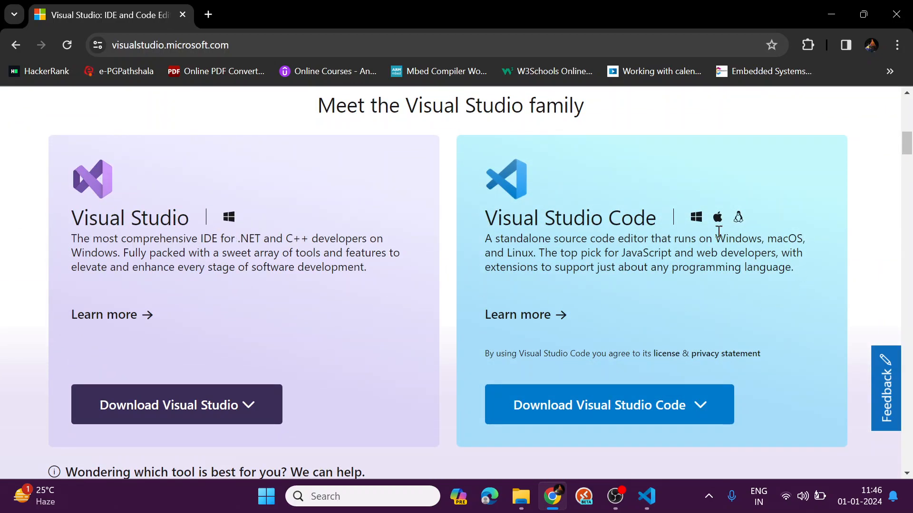
scroll(582, 242, "down", 1)
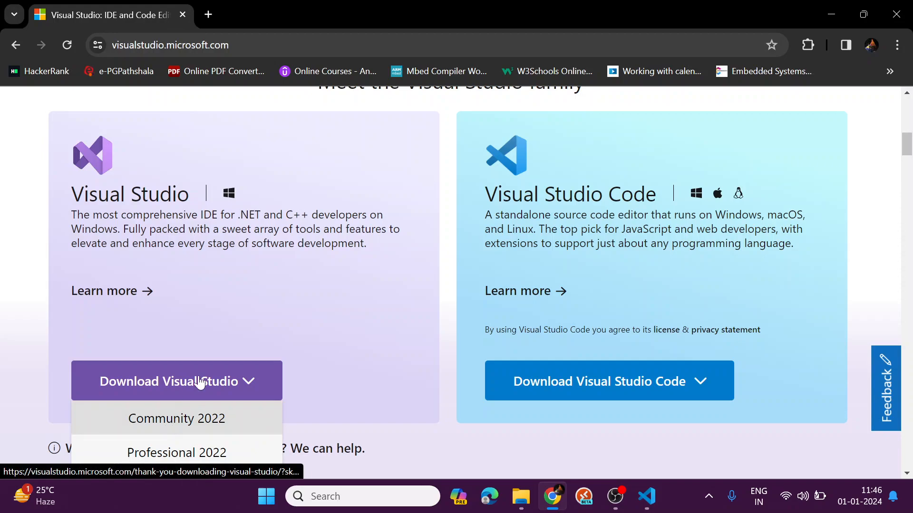
scroll(276, 259, "down", 1)
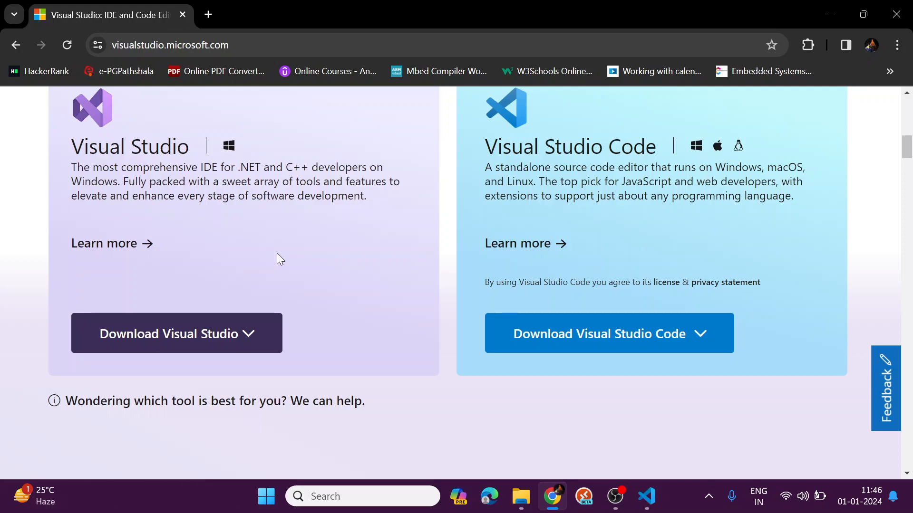
mouse_move(178, 337)
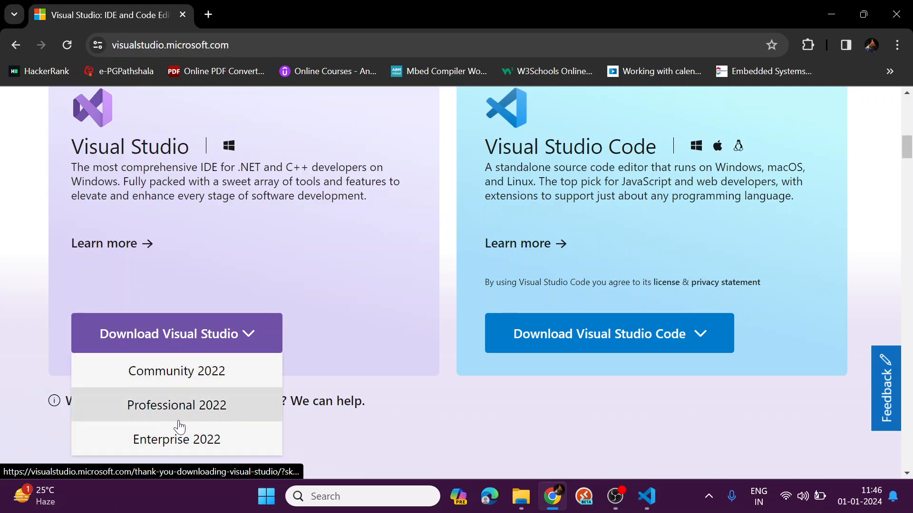
left_click(170, 378)
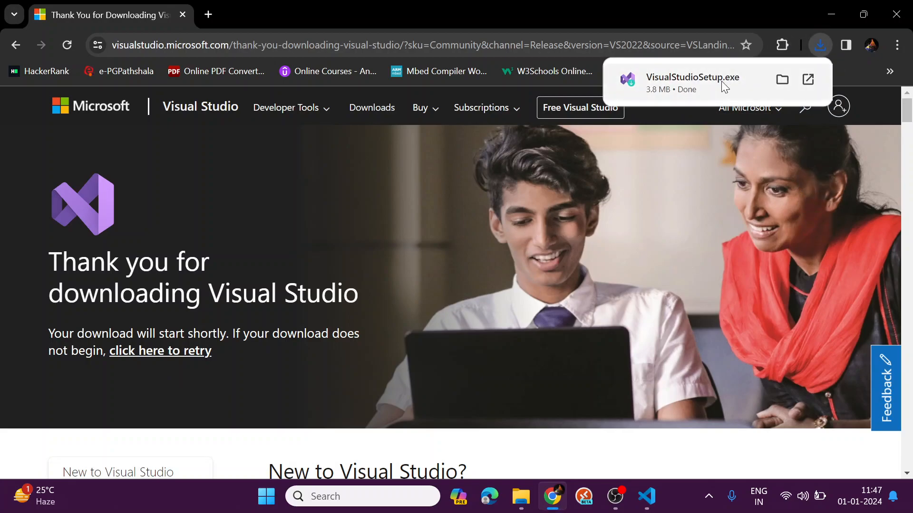
Run VisualStudioSetup from the Downloads folder and continue past the installer's initial privacy and license notice.
left_click(783, 82)
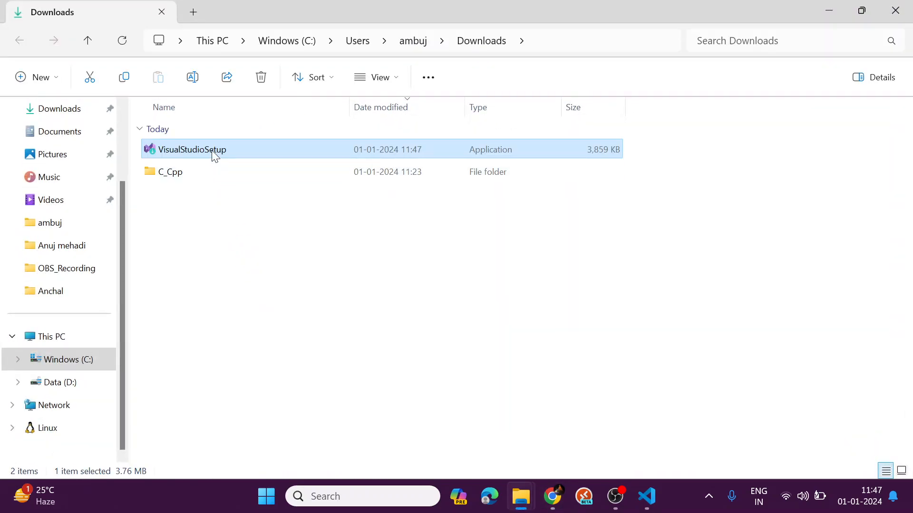
double_click(214, 153)
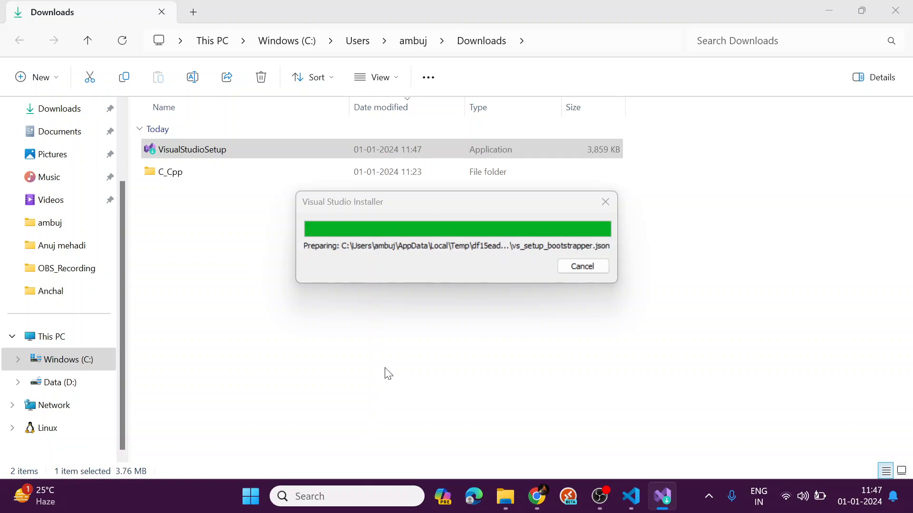
left_click(828, 11)
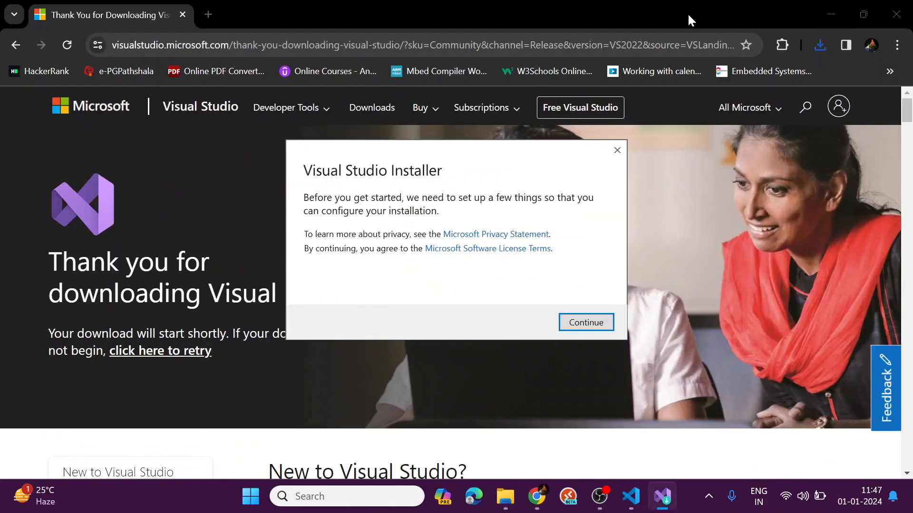
left_click(833, 12)
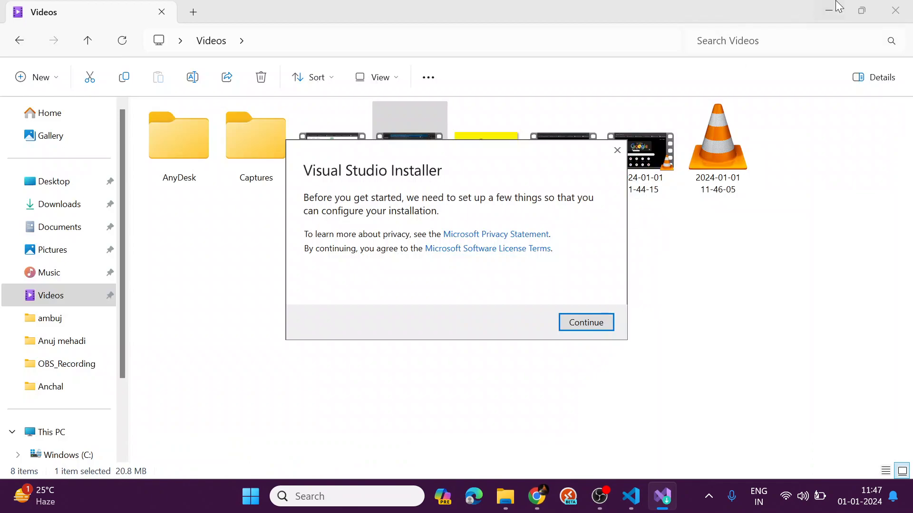
left_click(836, 7)
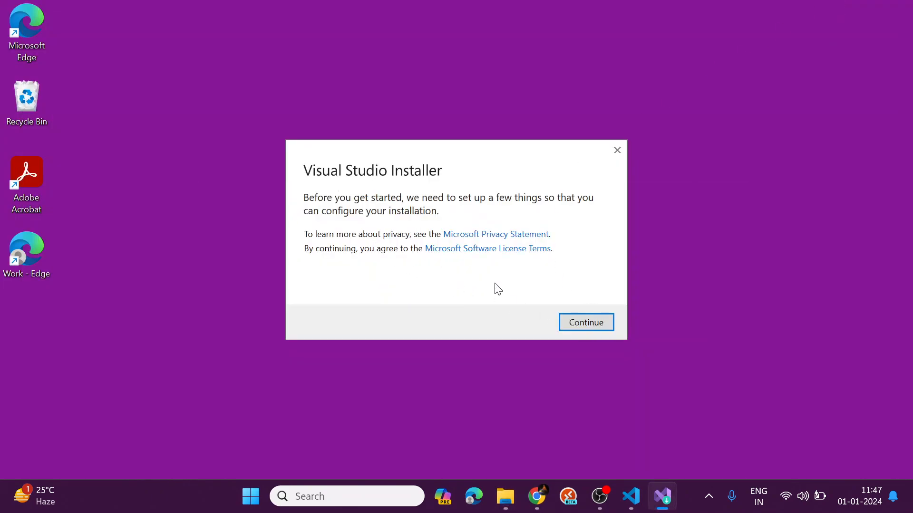
left_click(592, 325)
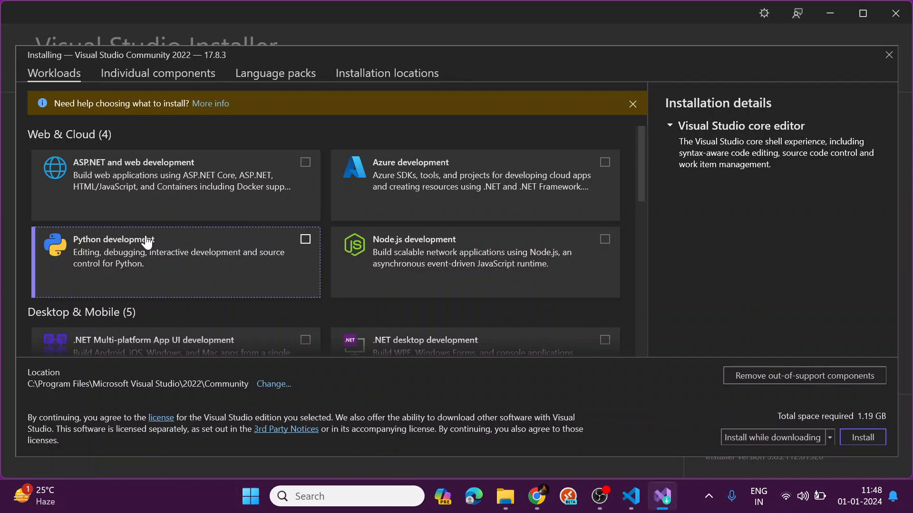
Select the Python development and Desktop development with C++ workloads for the Visual Studio Community 2022 installation.
left_click(305, 240)
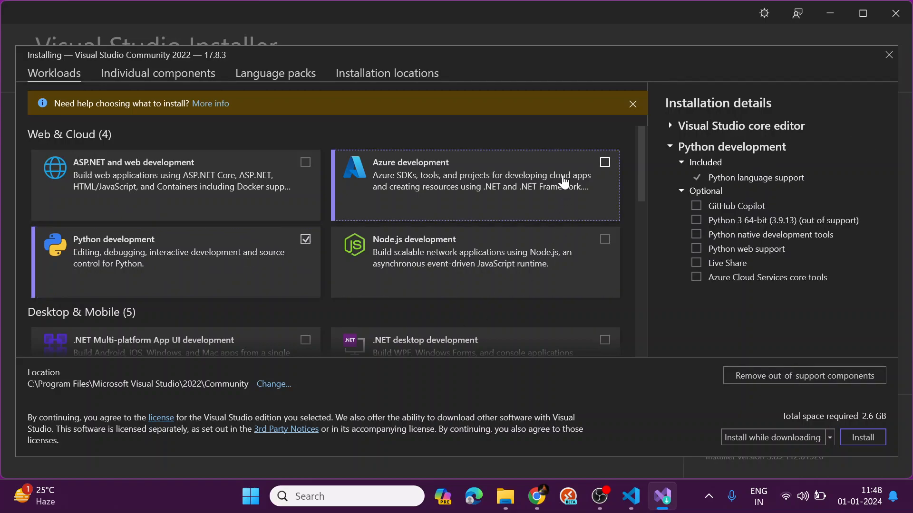
left_click_drag(640, 161, 641, 220)
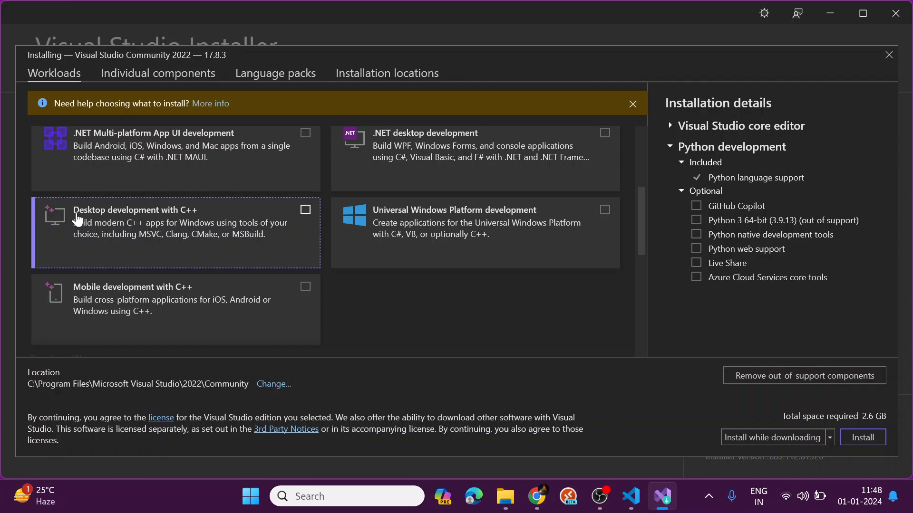
left_click(305, 212)
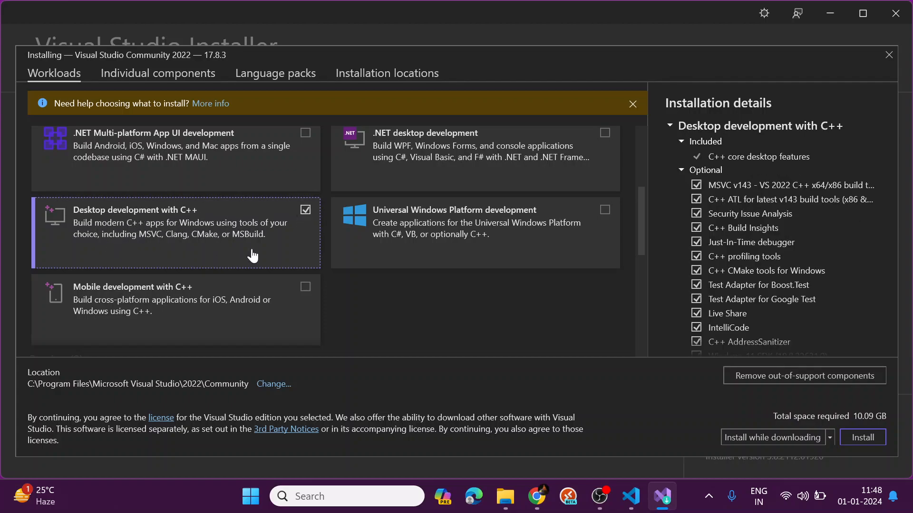
scroll(645, 204, "down", 5)
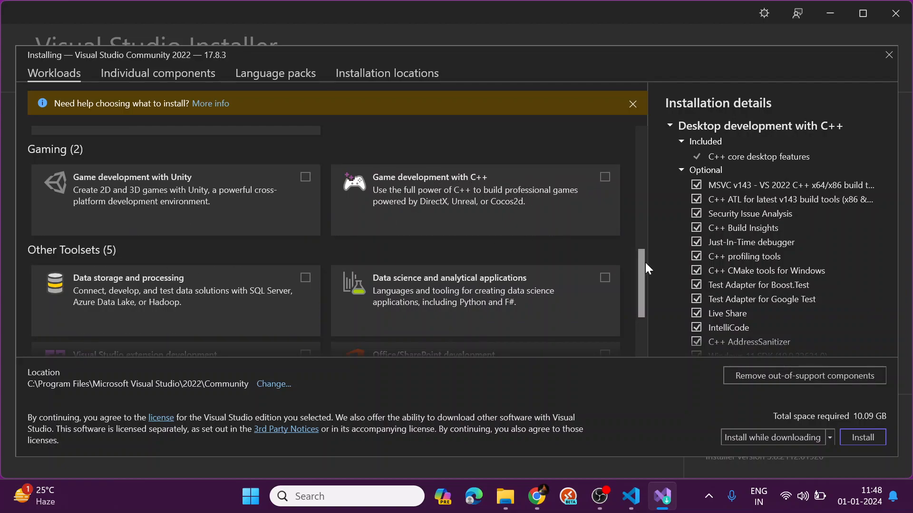
left_click_drag(641, 263, 656, 310)
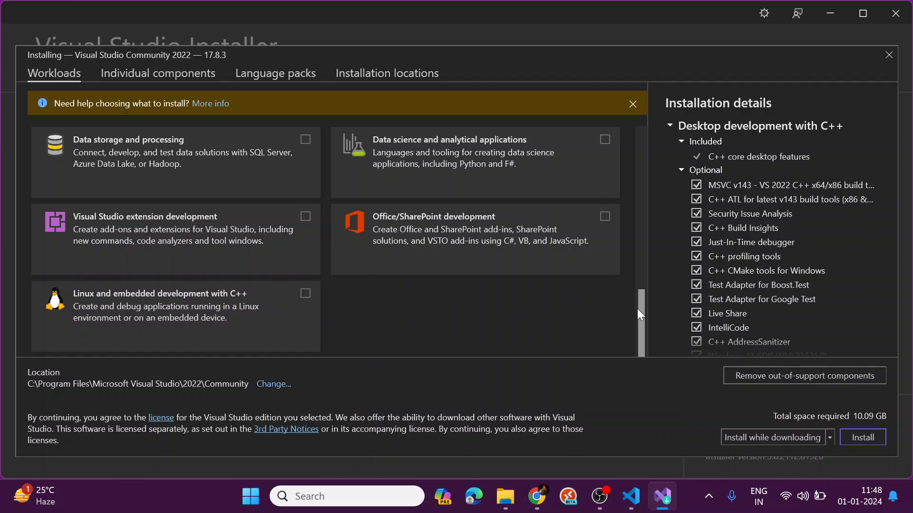
scroll(637, 309, "up", 2)
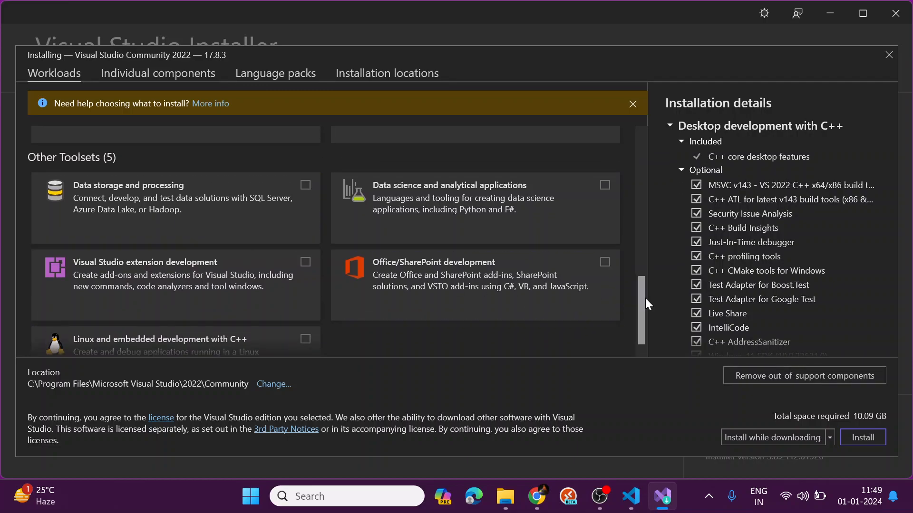
left_click_drag(639, 303, 630, 142)
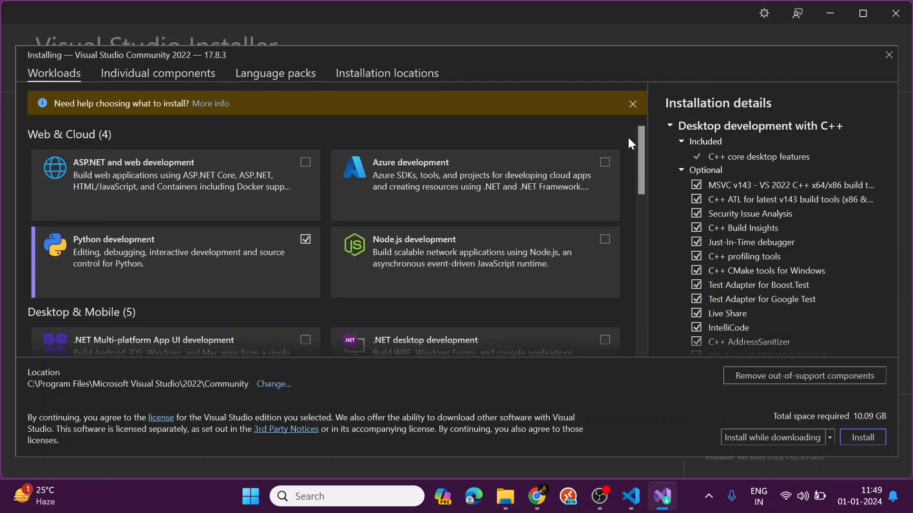
Search the individual components for MFC and add C++ MFC for latest v143 build tools (x86 & x64), both standard and with Spectre Mitigations.
left_click(136, 72)
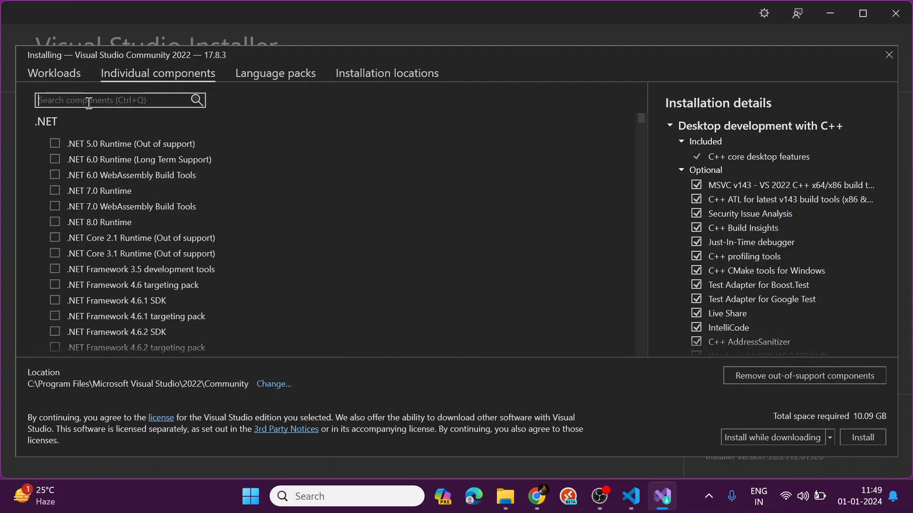
type("MFC")
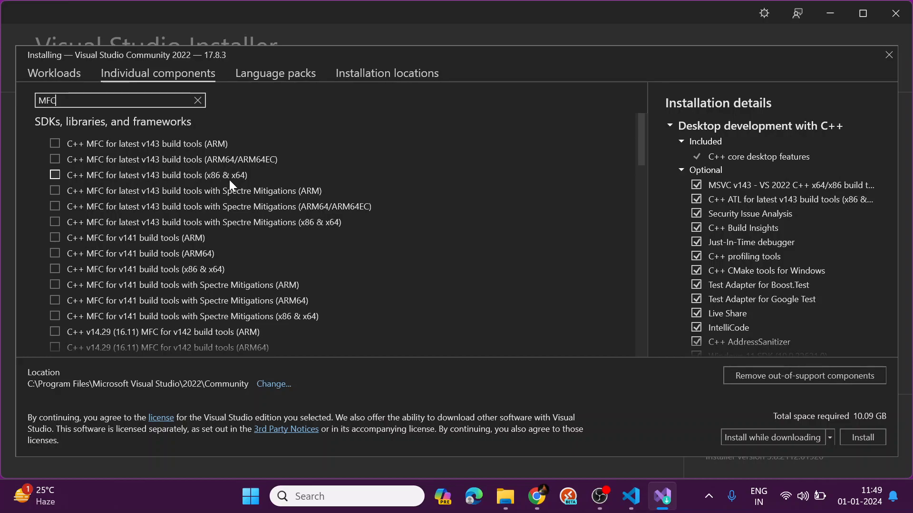
left_click(54, 175)
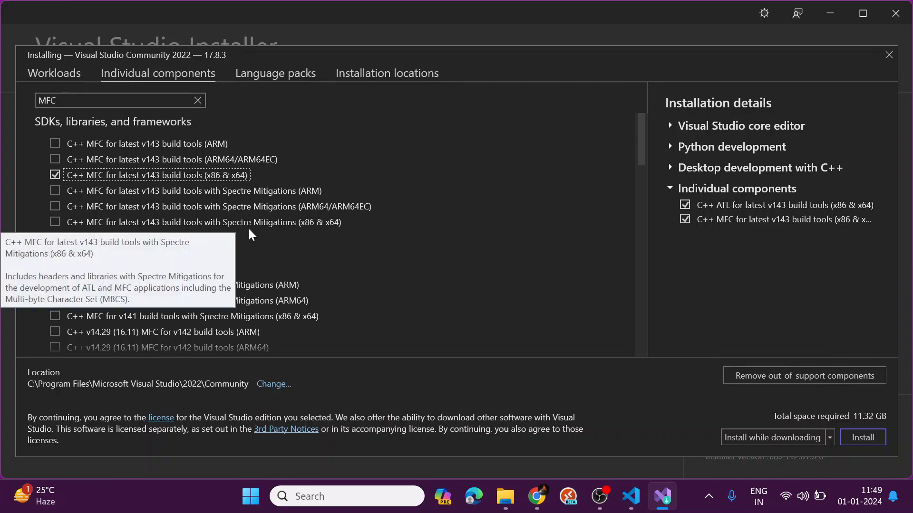
left_click(51, 222)
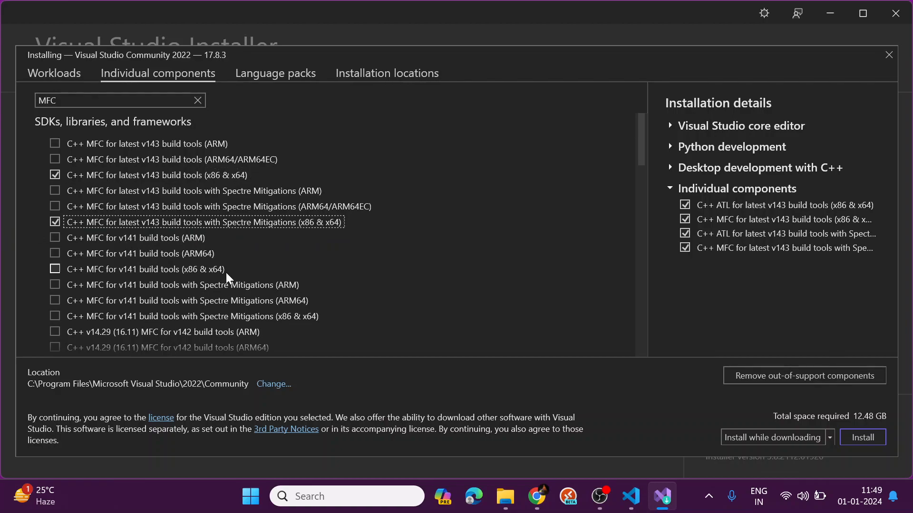
scroll(489, 281, "down", 2)
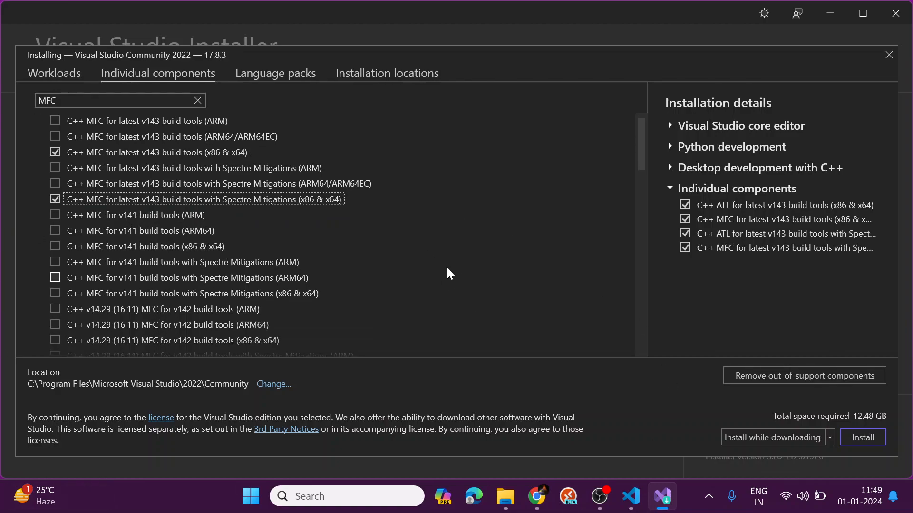
scroll(460, 277, "up", 2)
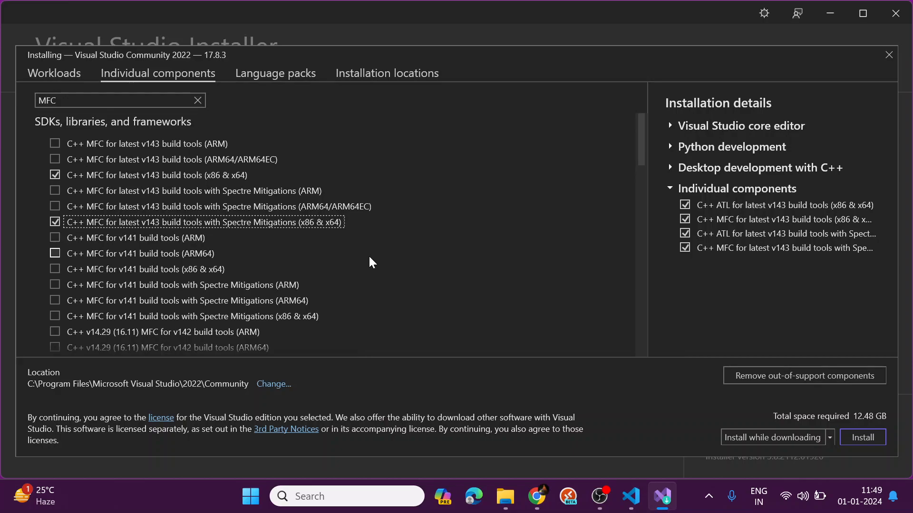
Review the language packs and installation locations, and start the installation with the Install while downloading option.
left_click(282, 79)
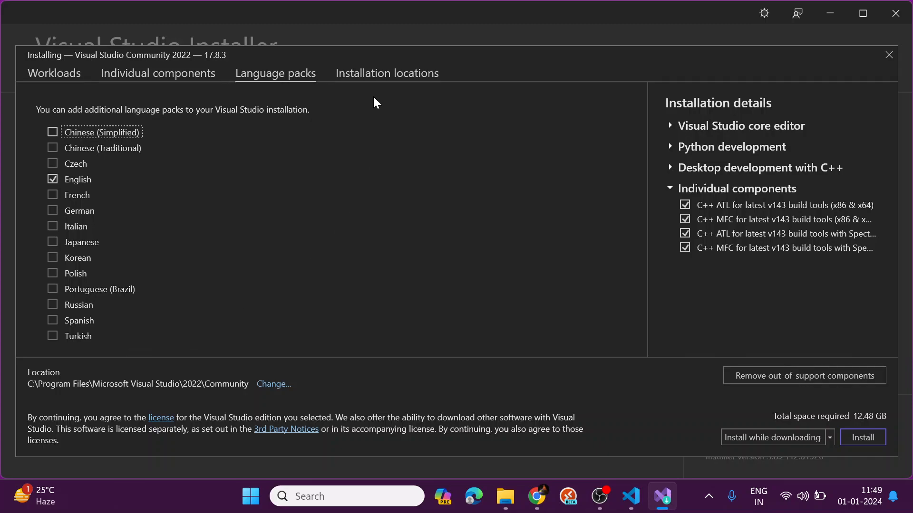
left_click(374, 73)
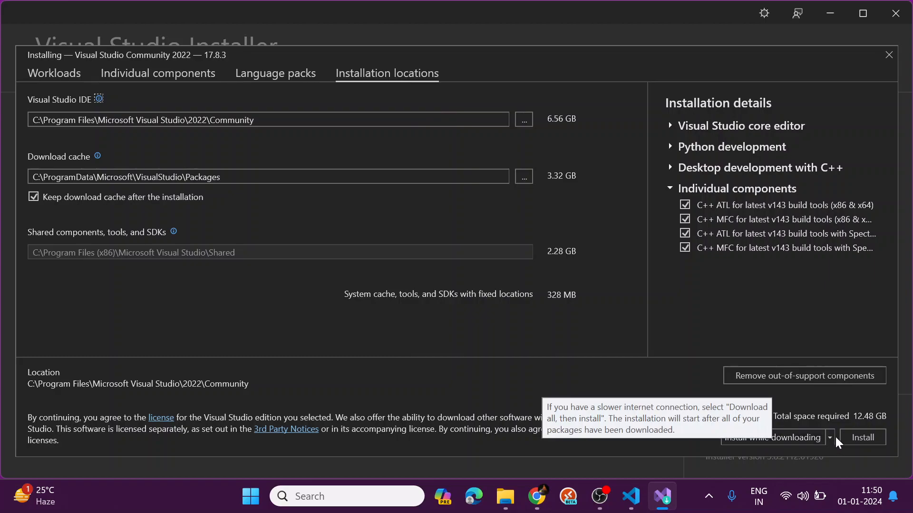
left_click(772, 439)
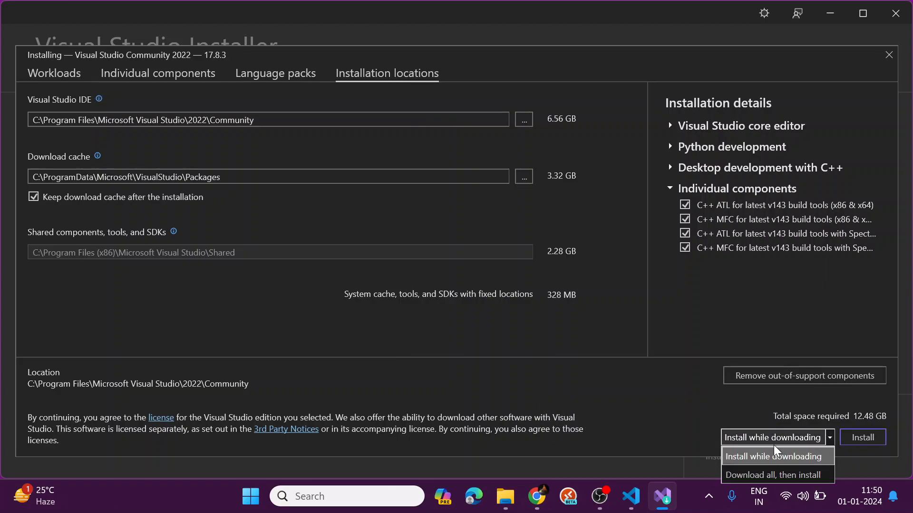
left_click(775, 457)
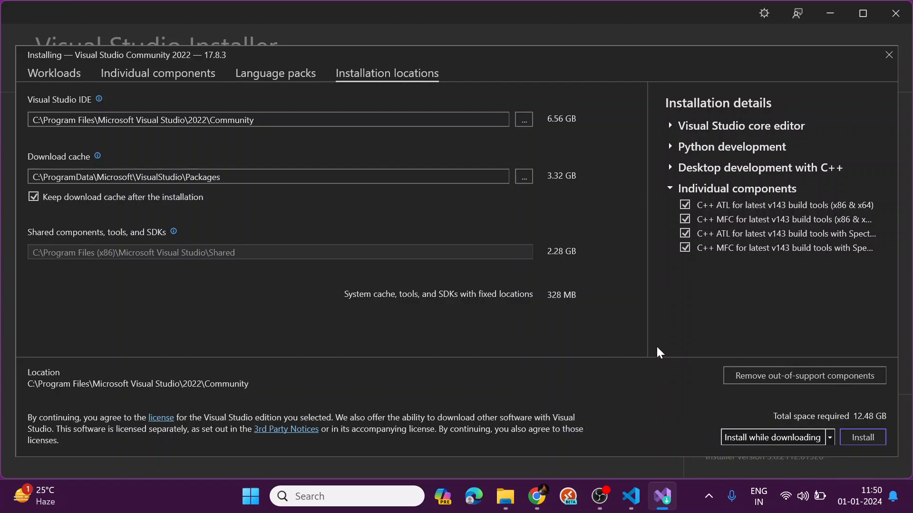
left_click(863, 437)
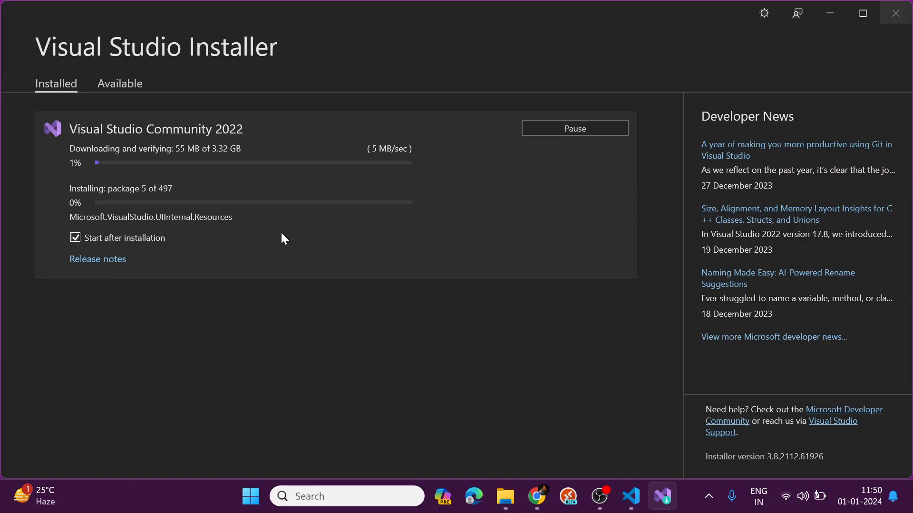
left_click(602, 507)
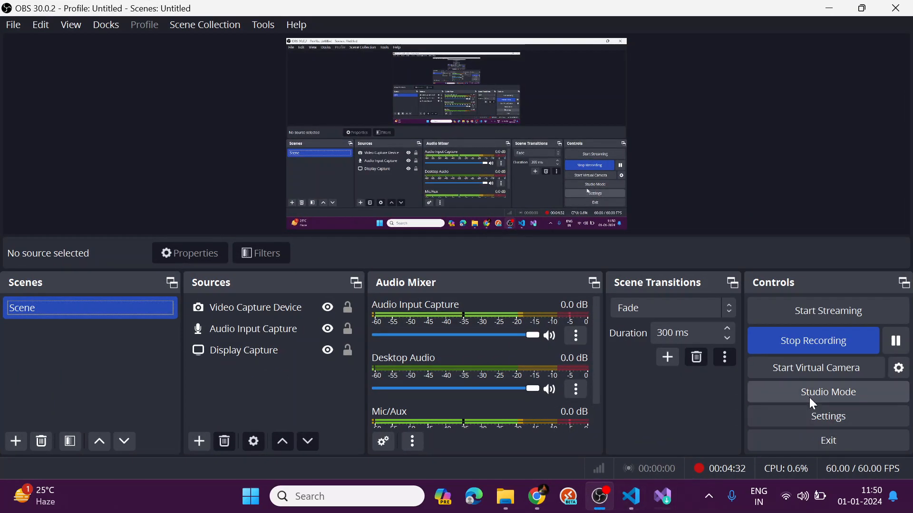
left_click(897, 343)
left_click(900, 344)
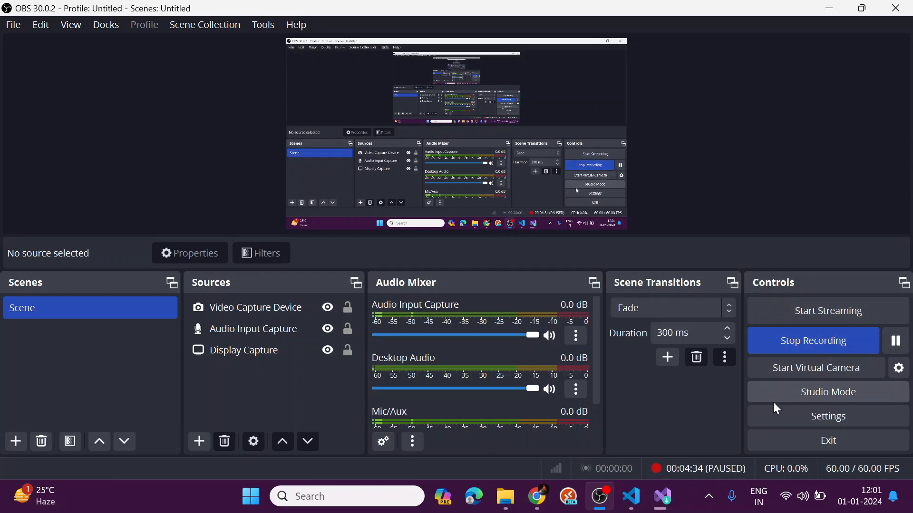
Switch to Visual Studio Code in a smaller window over the installer and view Debugging.cpp and the C_CPP folder's files.
left_click(835, 8)
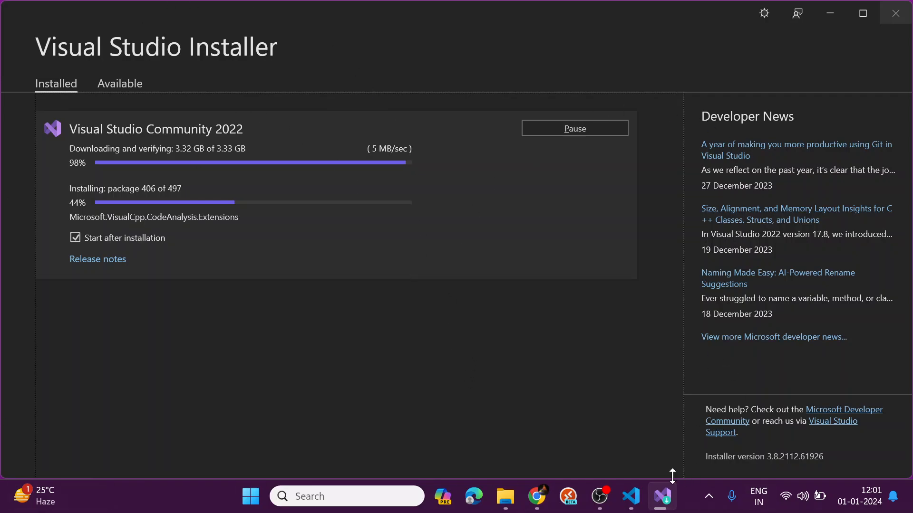
left_click(632, 497)
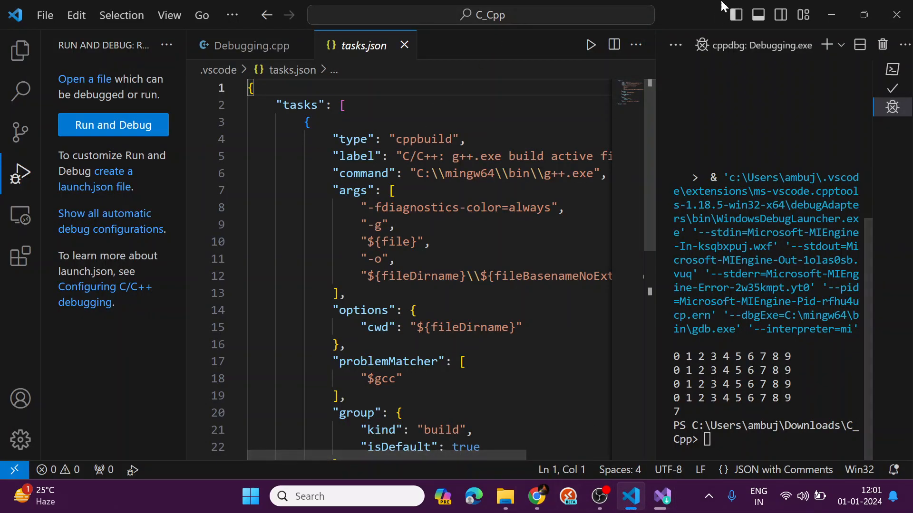
left_click(864, 15)
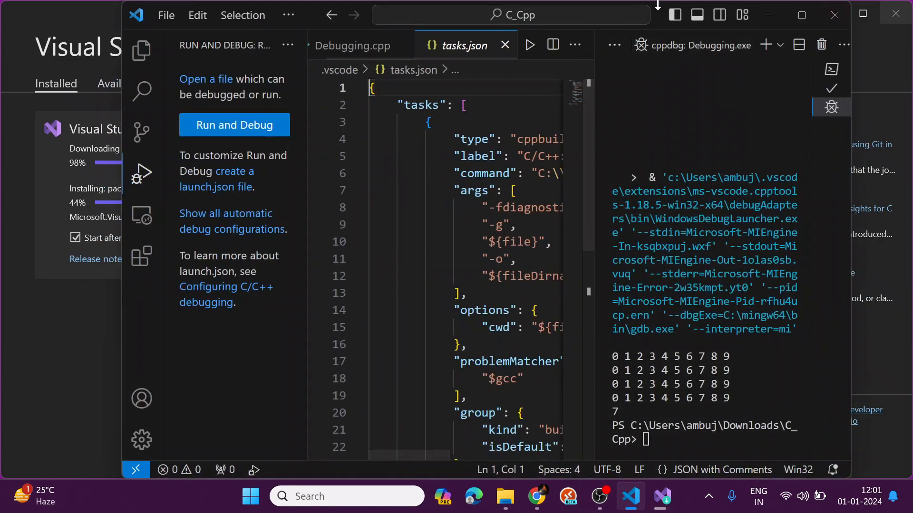
left_click_drag(655, 11, 639, 257)
left_click(342, 288)
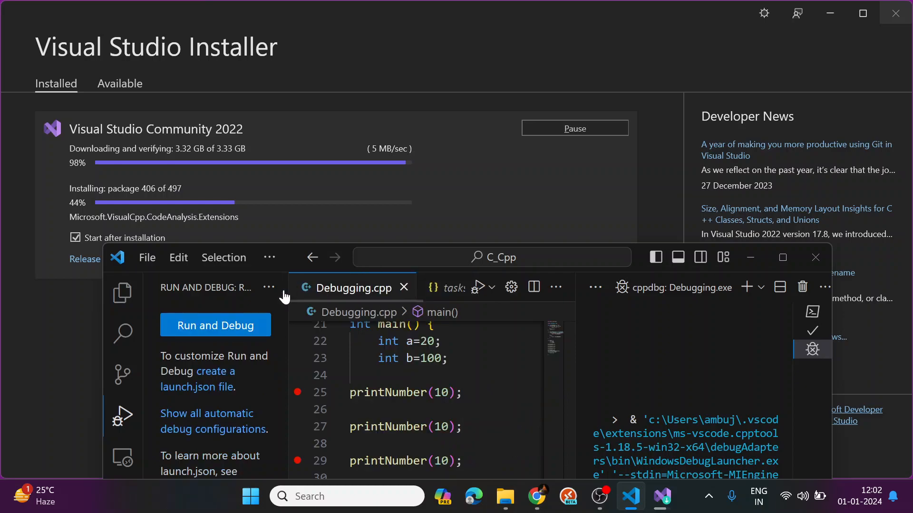
left_click(122, 294)
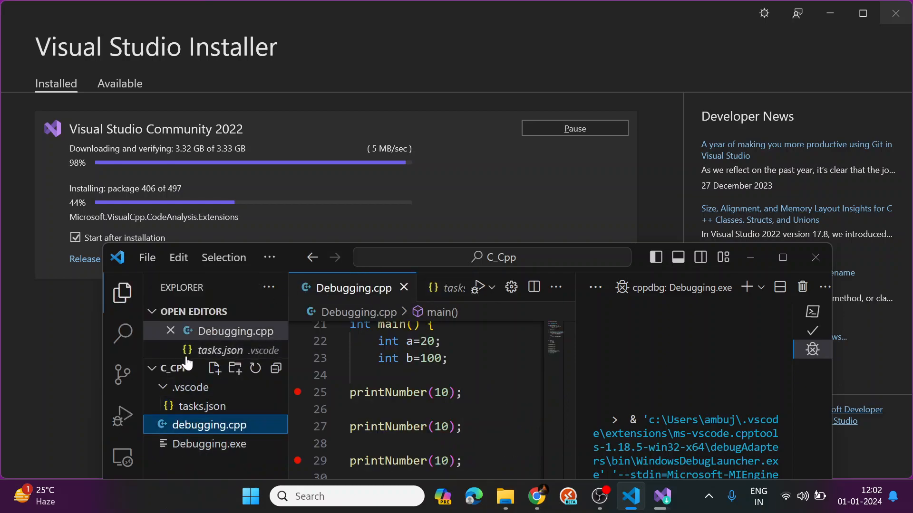
left_click(163, 312)
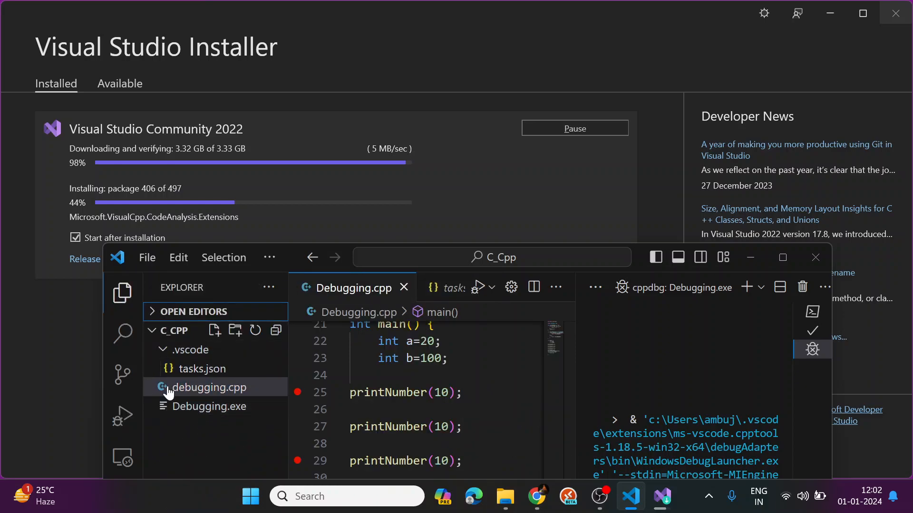
left_click(160, 350)
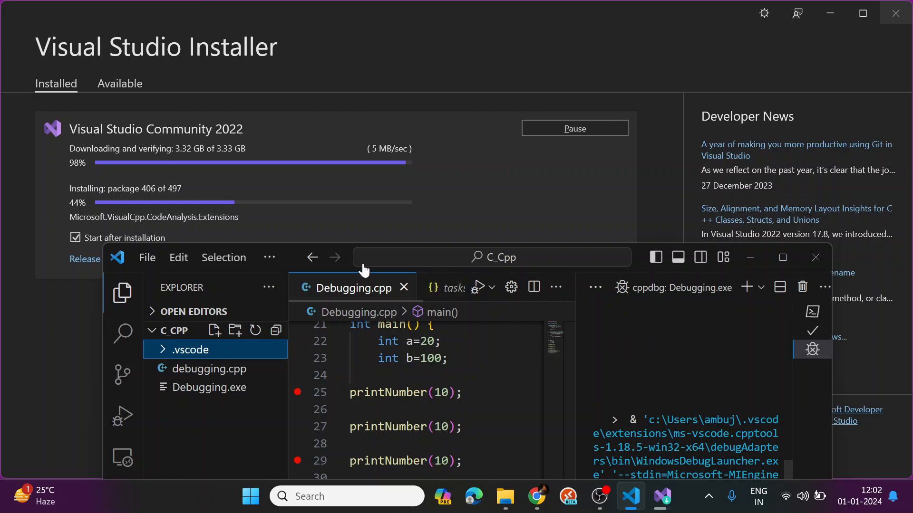
mouse_move(637, 260)
left_mouse_down()
mouse_move(589, 265)
mouse_move(633, 266)
left_mouse_up()
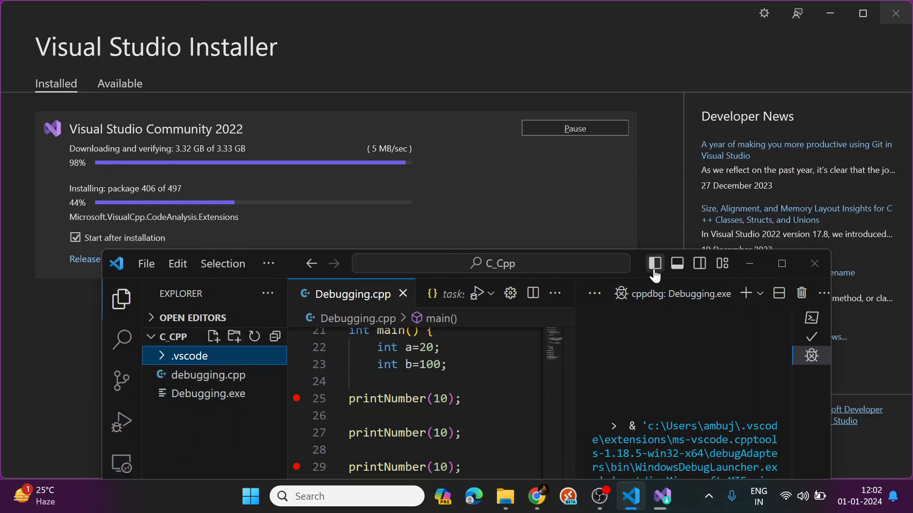
left_click_drag(640, 263, 729, 223)
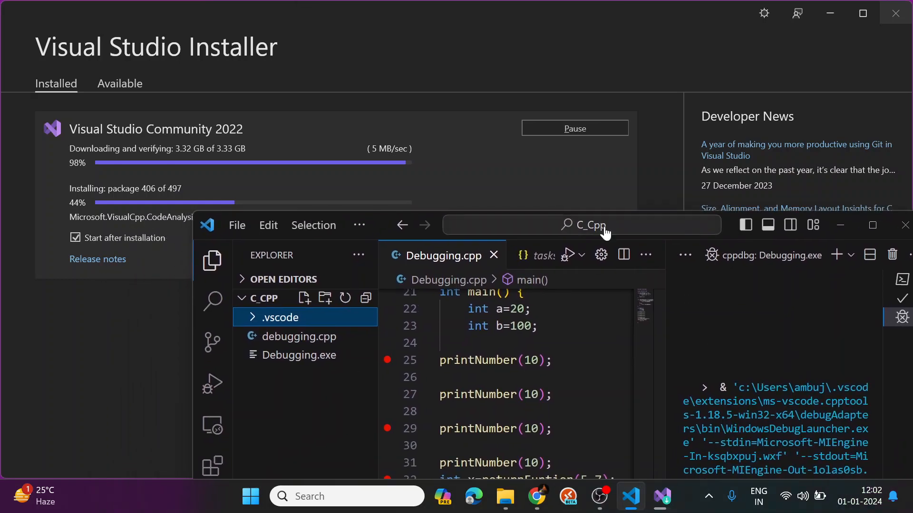
Examine the installed Visual Studio Code extensions, including the C/C++, CMake, Code Runner, Pylance and Python entries.
left_click(212, 466)
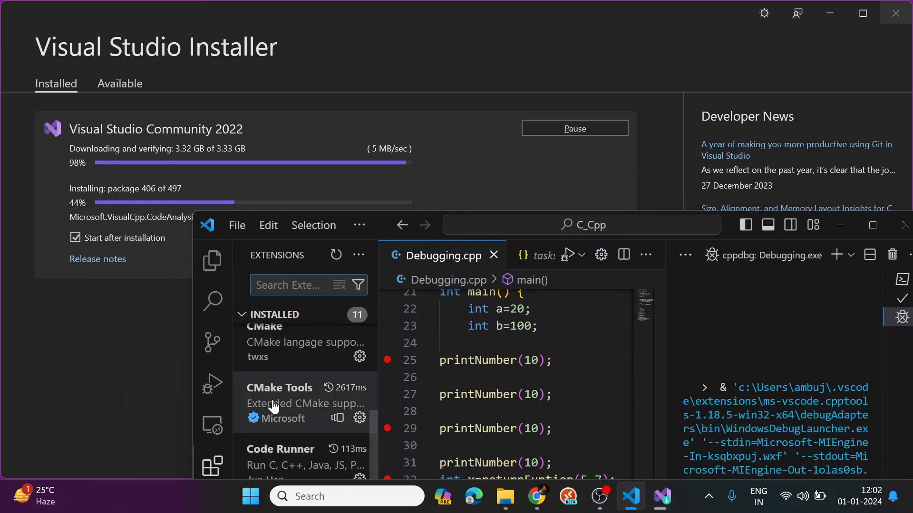
scroll(278, 397, "down", 3)
scroll(284, 391, "up", 6)
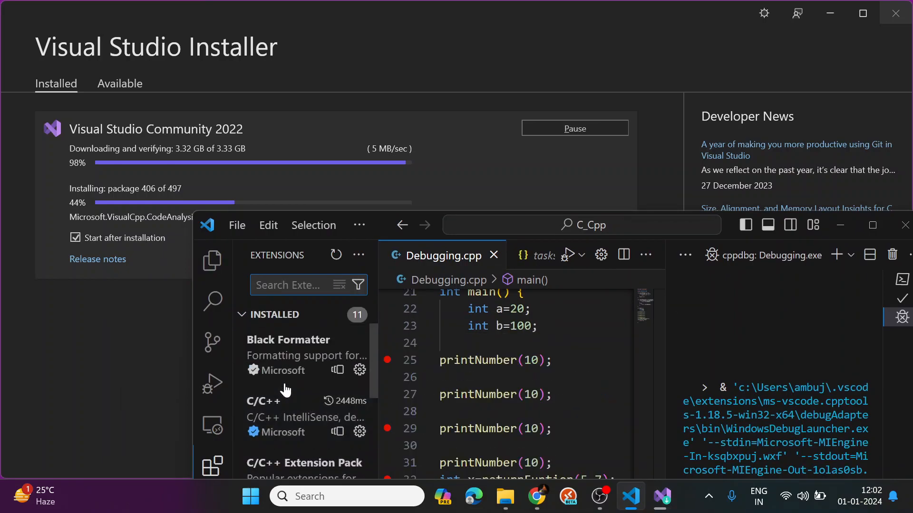
mouse_move(286, 390)
scroll(285, 390, "down", 3)
mouse_move(281, 409)
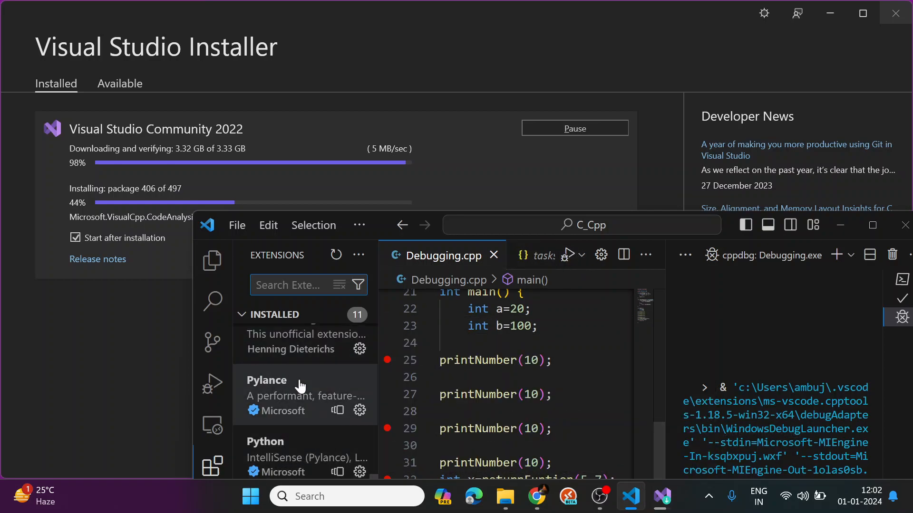
scroll(294, 385, "up", 5)
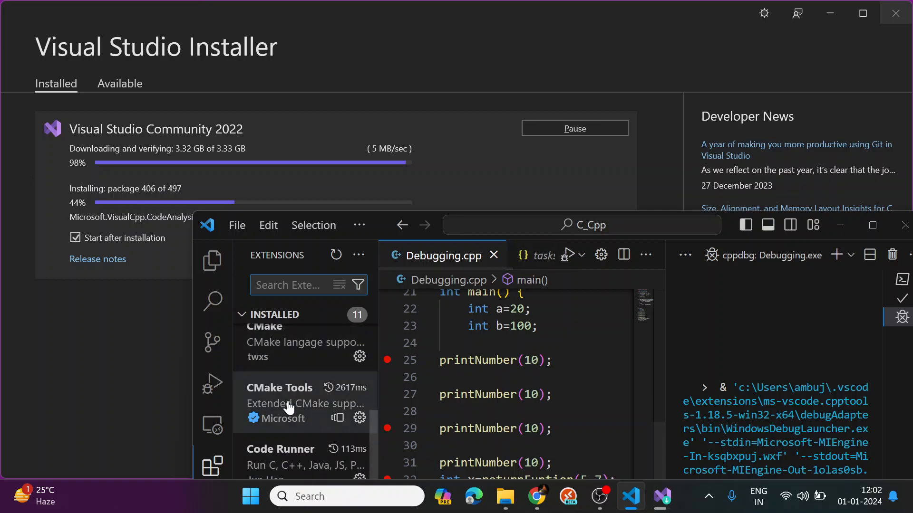
scroll(286, 385, "up", 4)
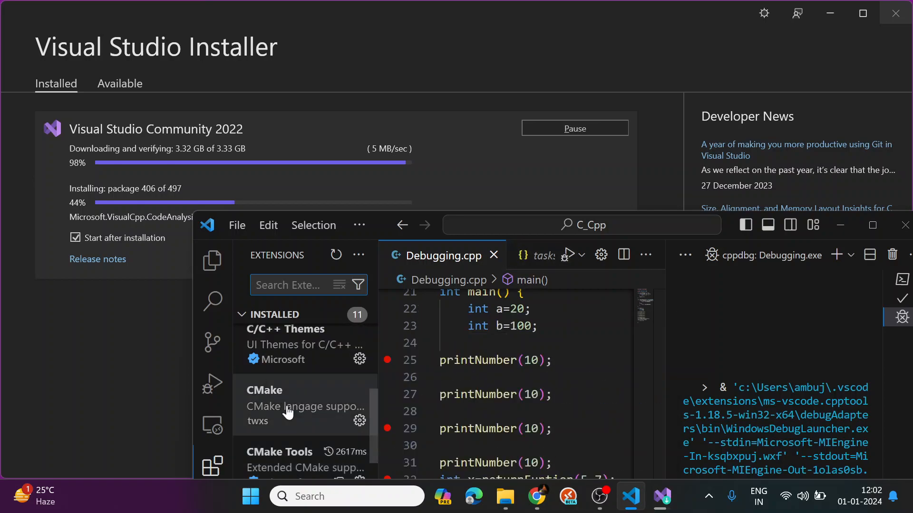
scroll(272, 351, "up", 1)
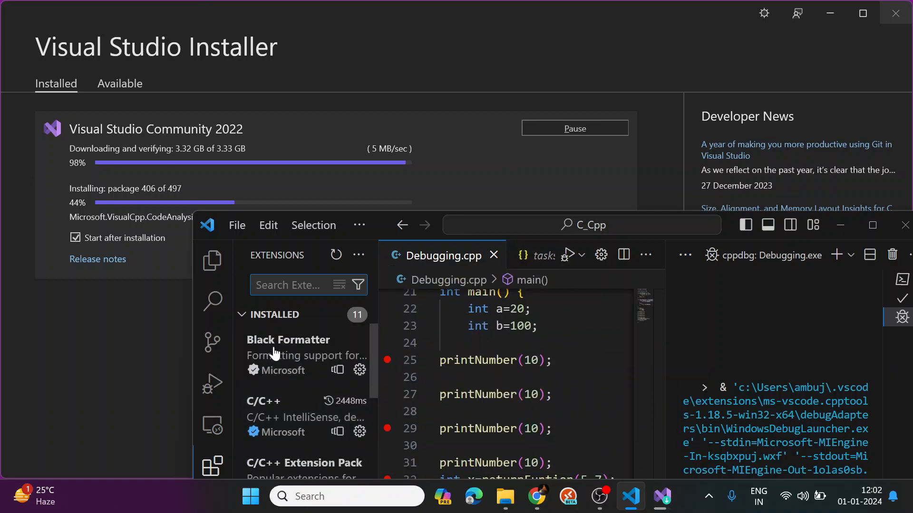
scroll(291, 402, "down", 3)
scroll(291, 402, "down", 3)
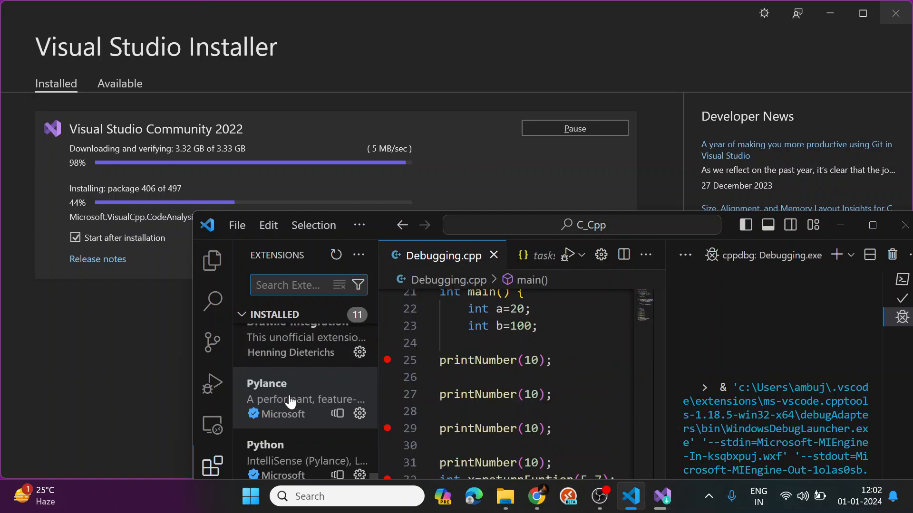
mouse_move(282, 442)
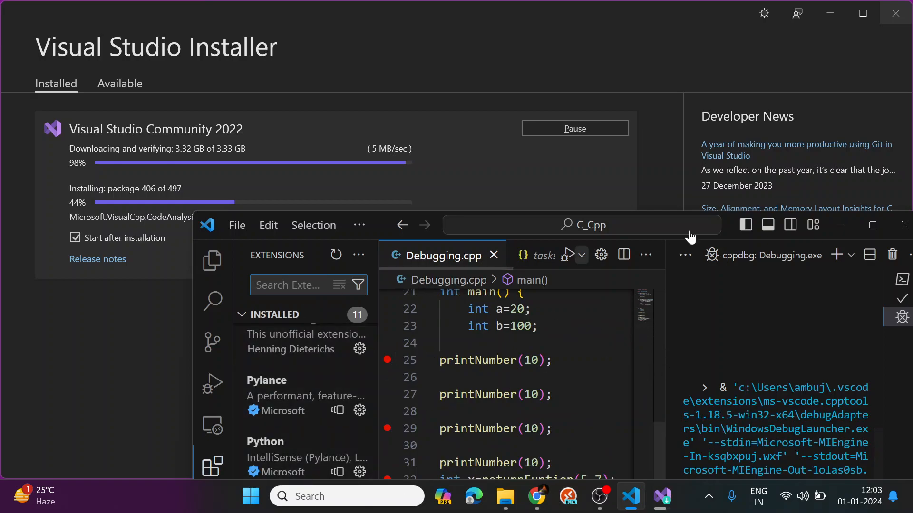
Look at the beginning of the Debugging.cpp code and minimize the Visual Studio Code window.
left_click_drag(725, 225, 652, 238)
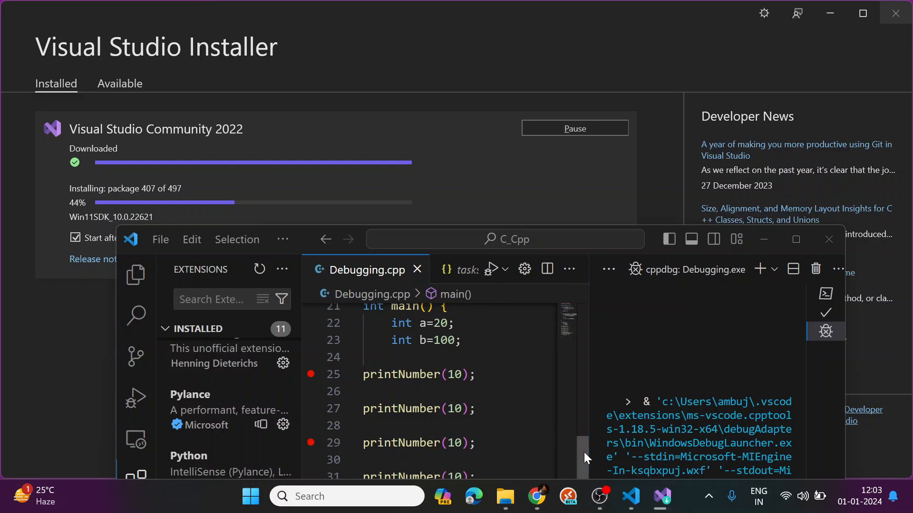
left_click_drag(584, 452, 578, 304)
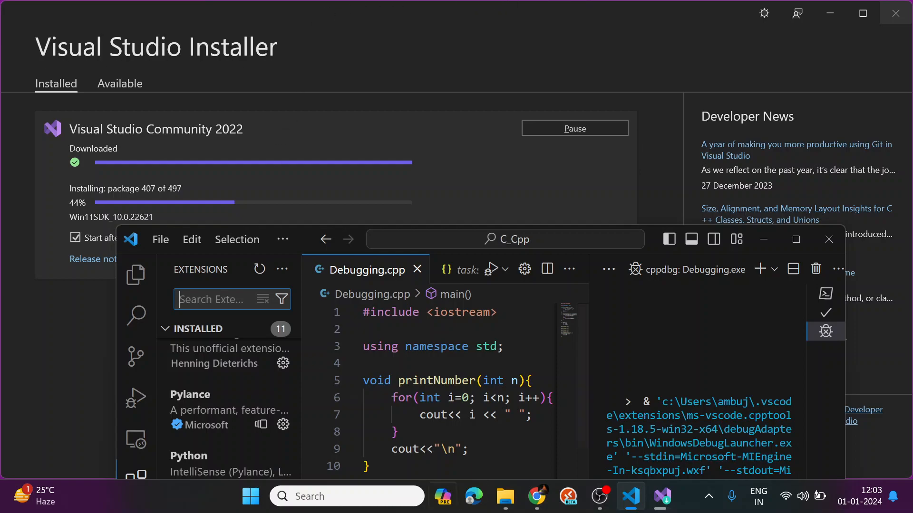
left_click_drag(577, 318, 558, 303)
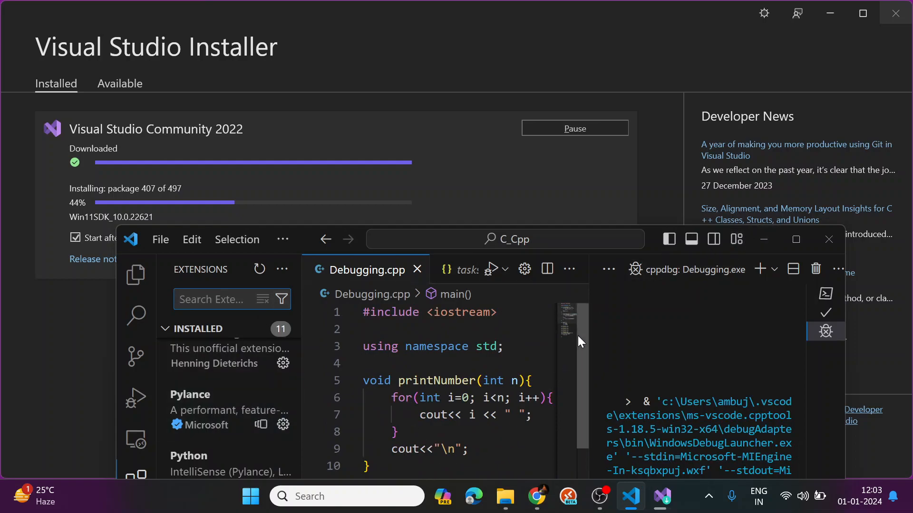
left_click_drag(584, 336, 572, 318)
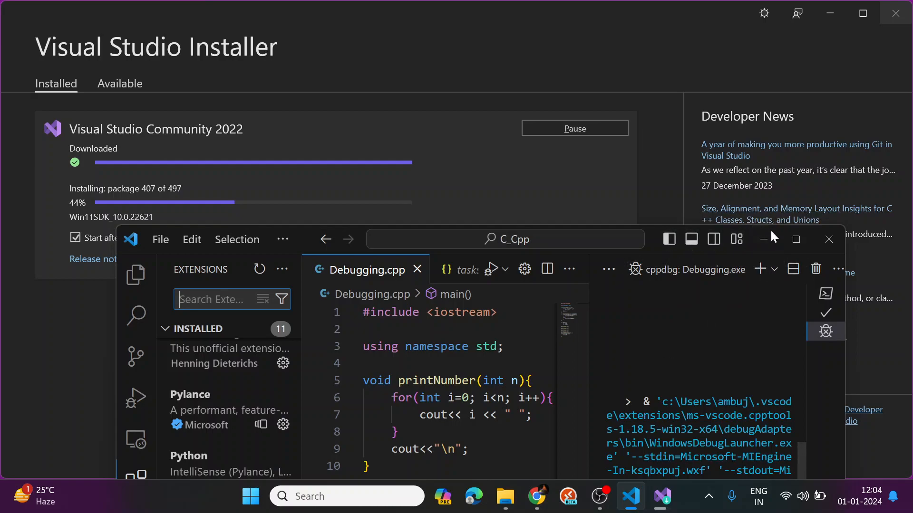
left_click(762, 240)
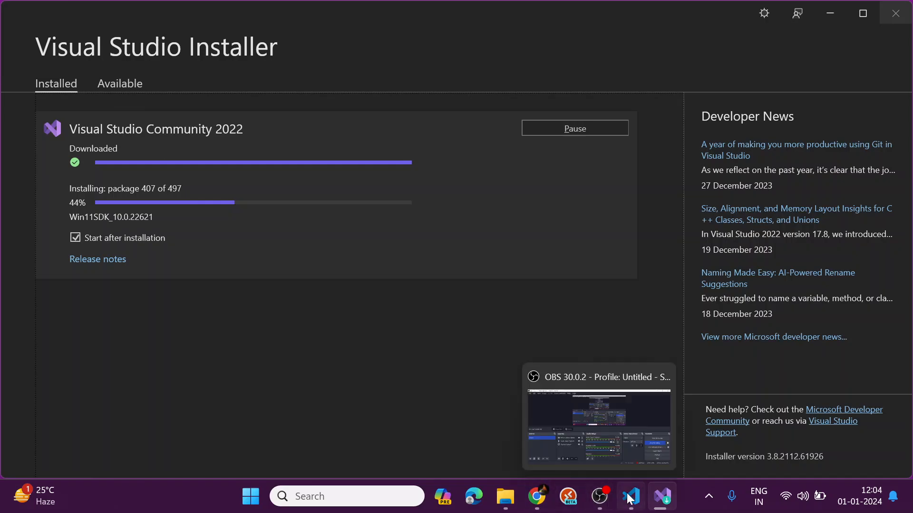
mouse_move(638, 499)
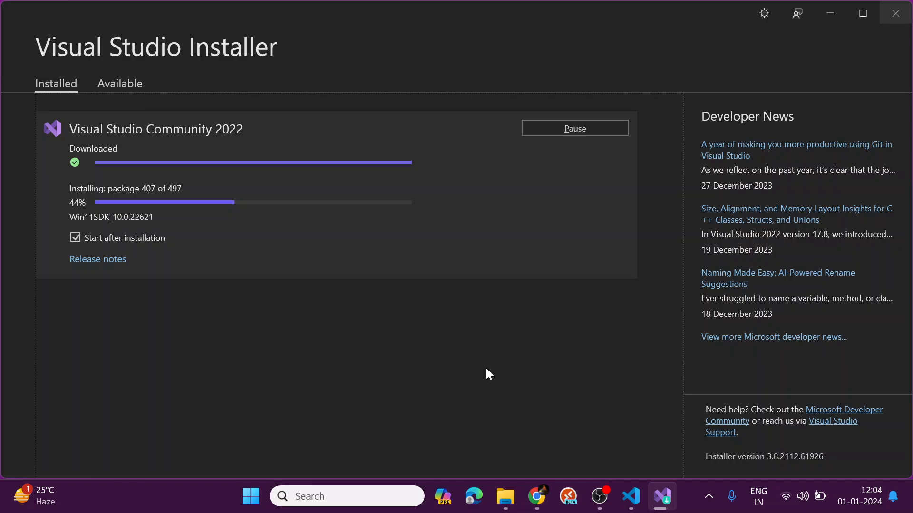
left_click(598, 499)
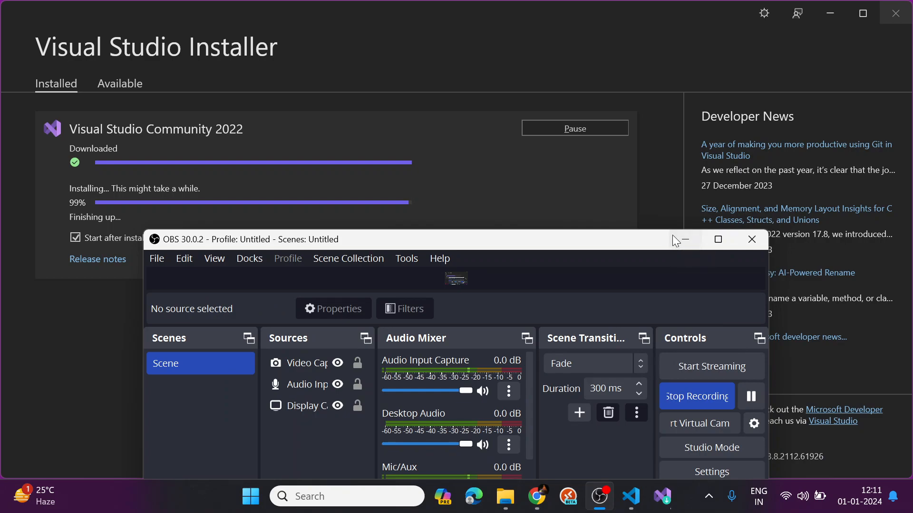
left_click(674, 240)
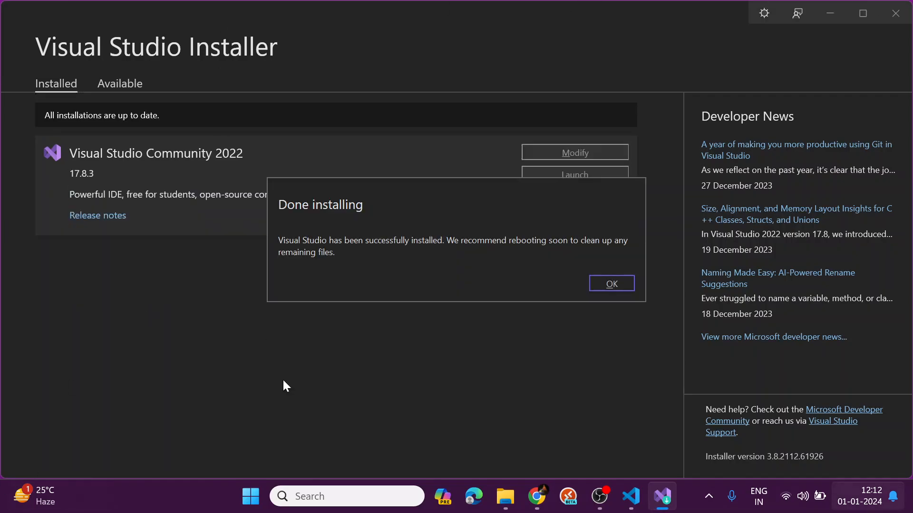
Dismiss the installation notice, launch Visual Studio Community 2022 and close the installer.
left_click(599, 285)
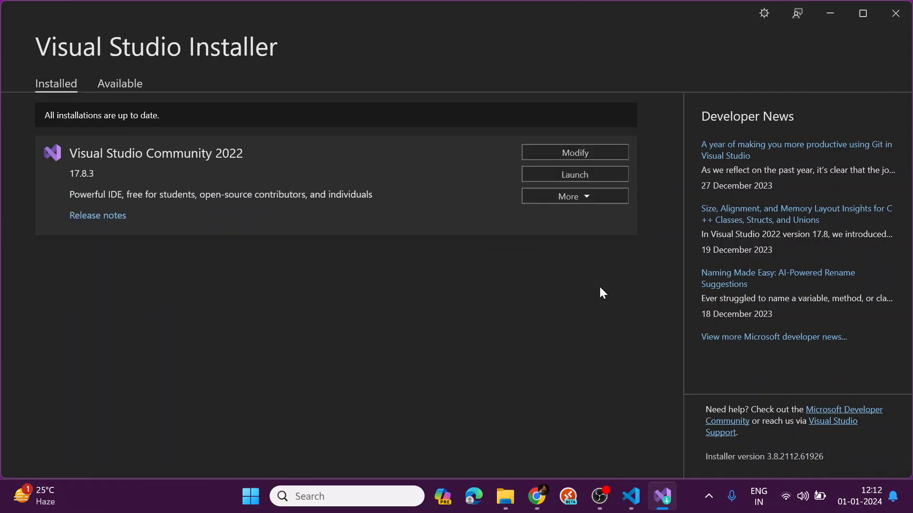
left_click(579, 174)
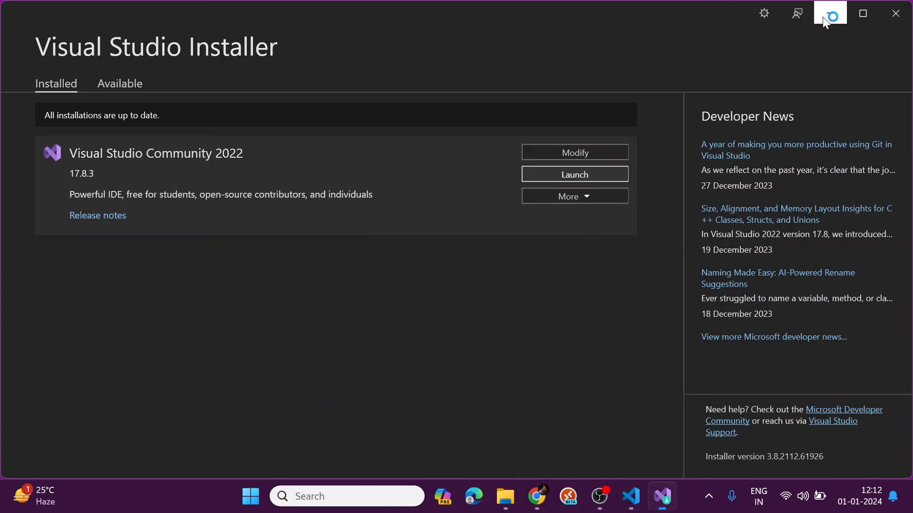
left_click(825, 16)
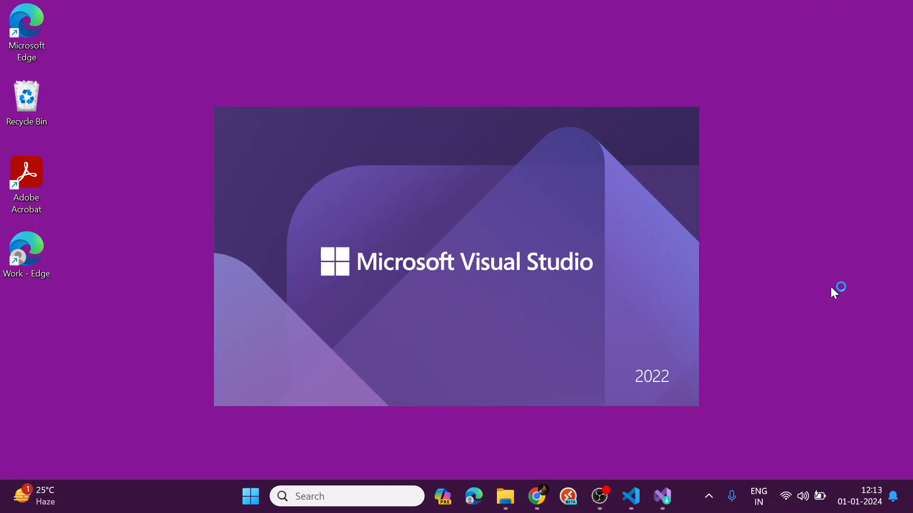
left_click(663, 496)
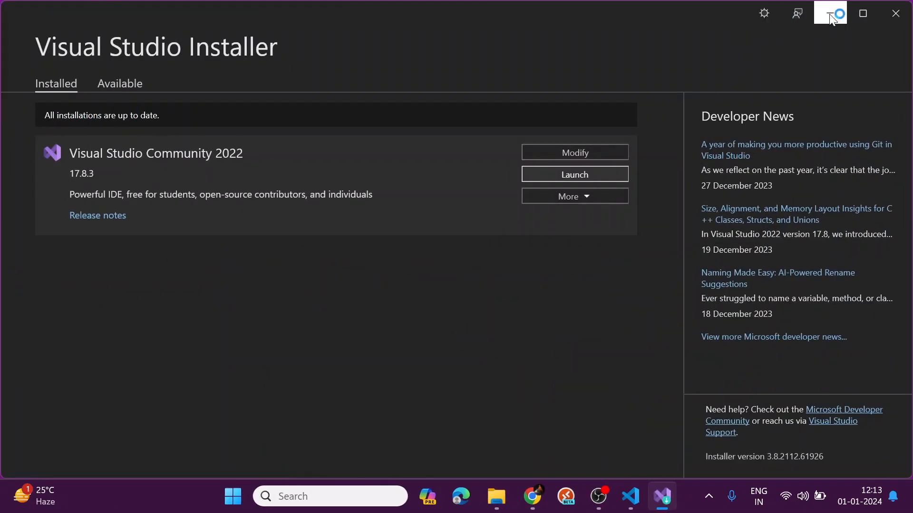
left_click(904, 15)
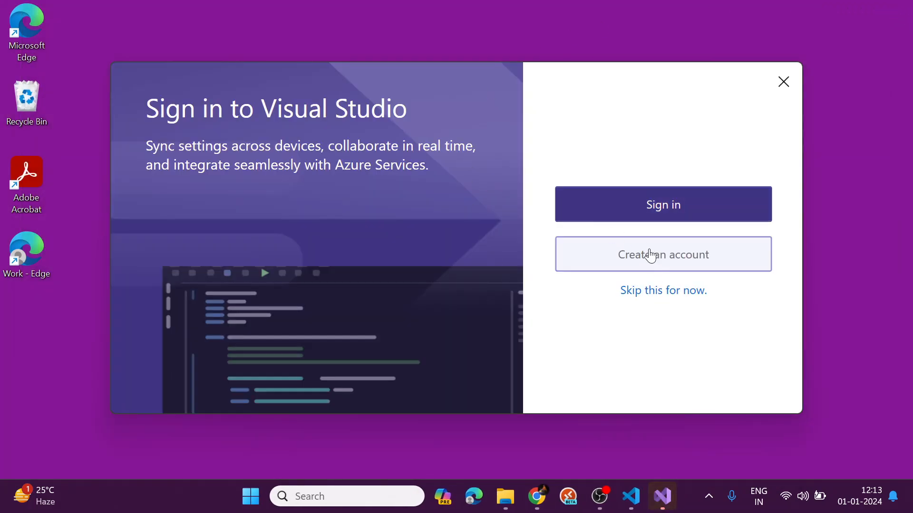
Skip the account sign-in and start Visual Studio with the General development settings and the Dark color theme.
left_click(645, 295)
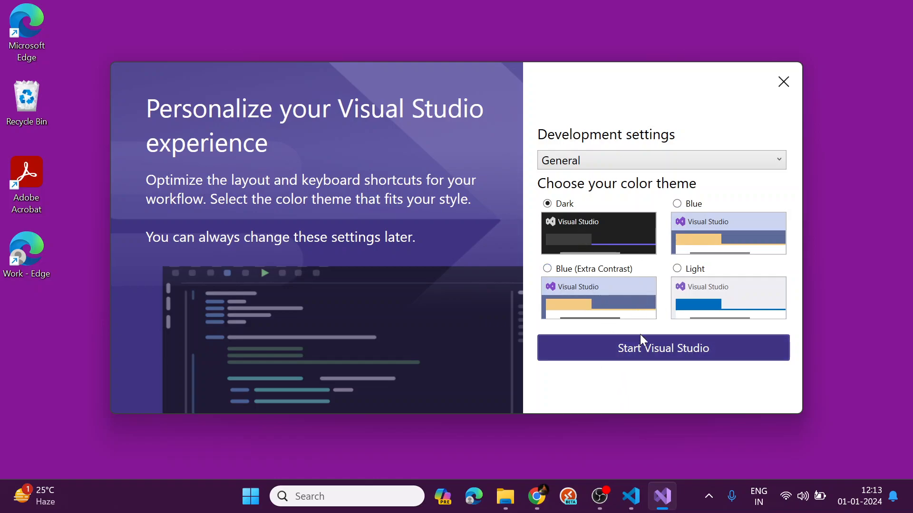
left_click(646, 352)
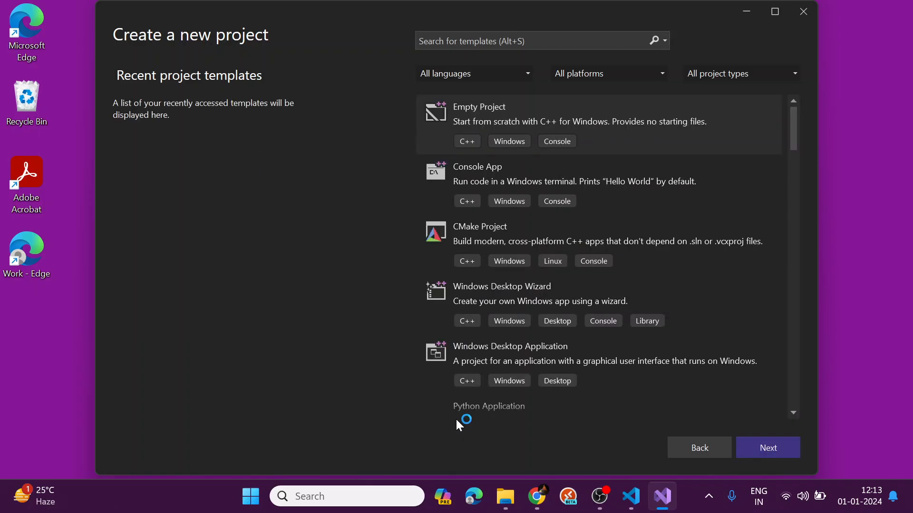
Filter the new project templates by the C++ language and select the Console App template.
left_click(473, 75)
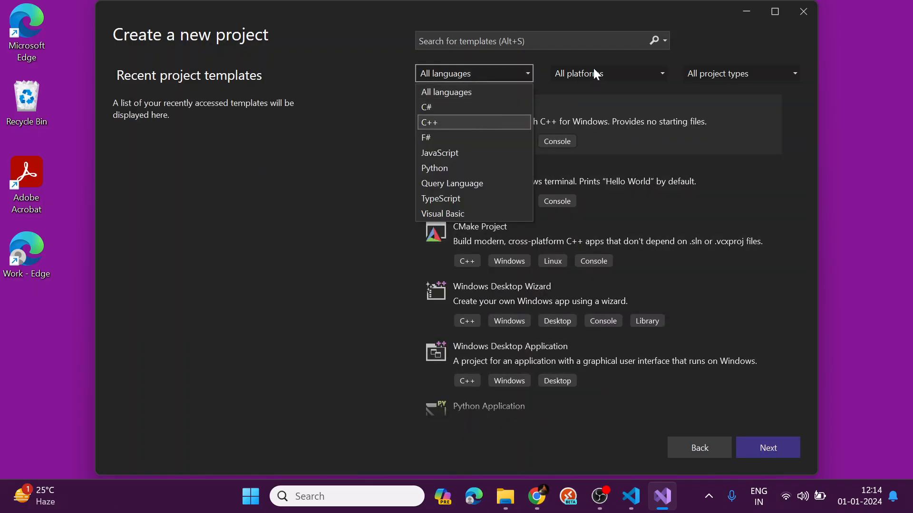
key("Return")
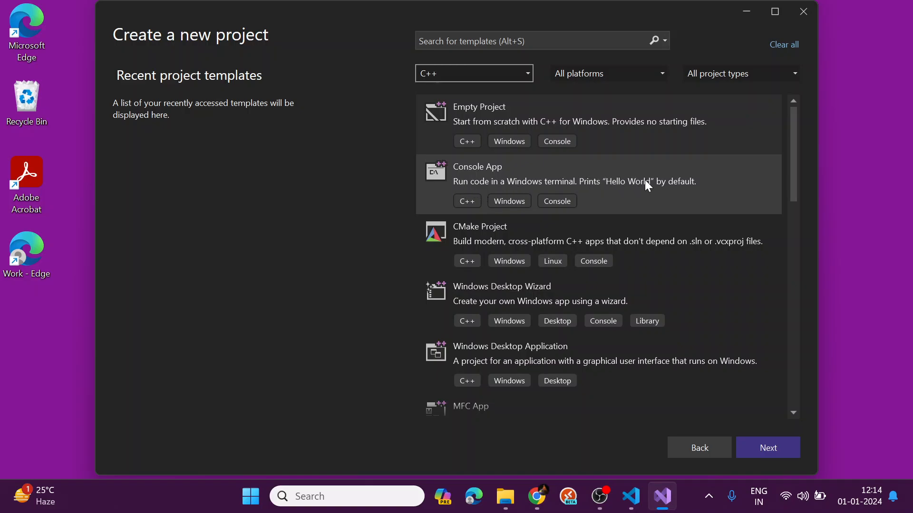
left_click(626, 184)
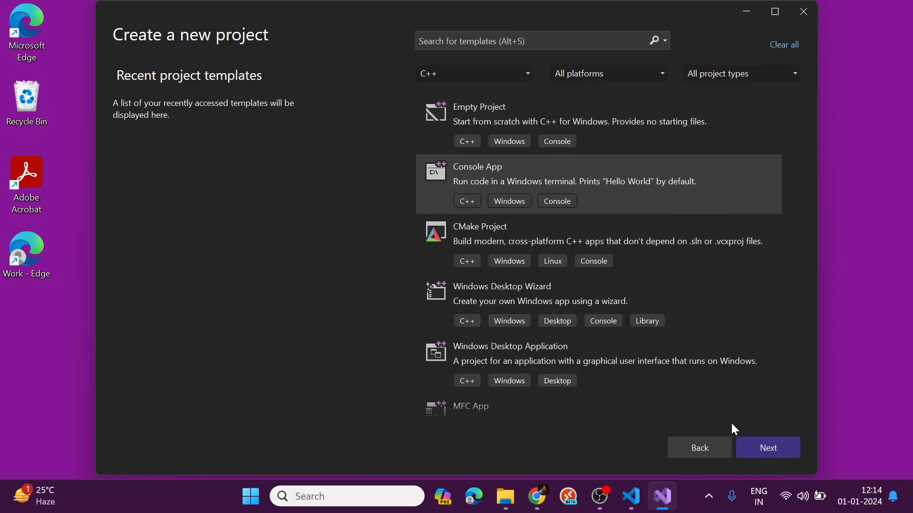
Name the console app project Demo and create it in the default repos location.
left_click(769, 445)
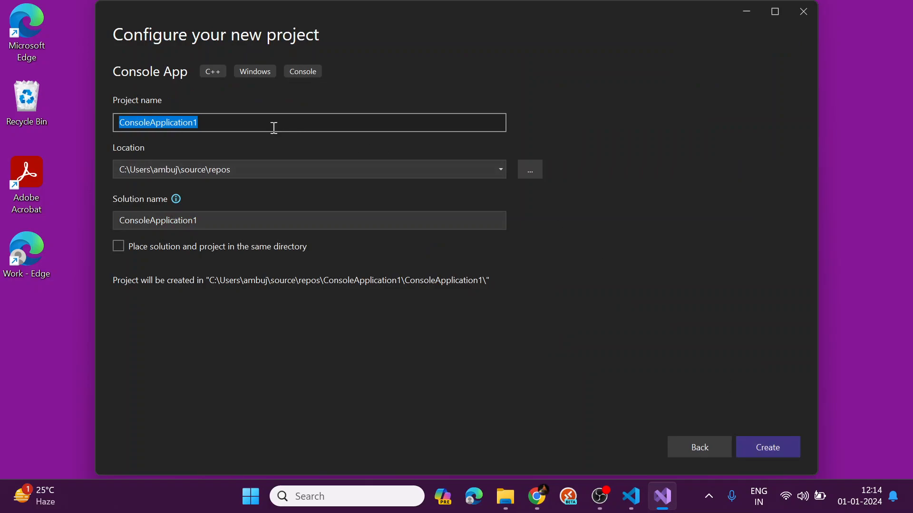
key("BackSpace")
type("Demo")
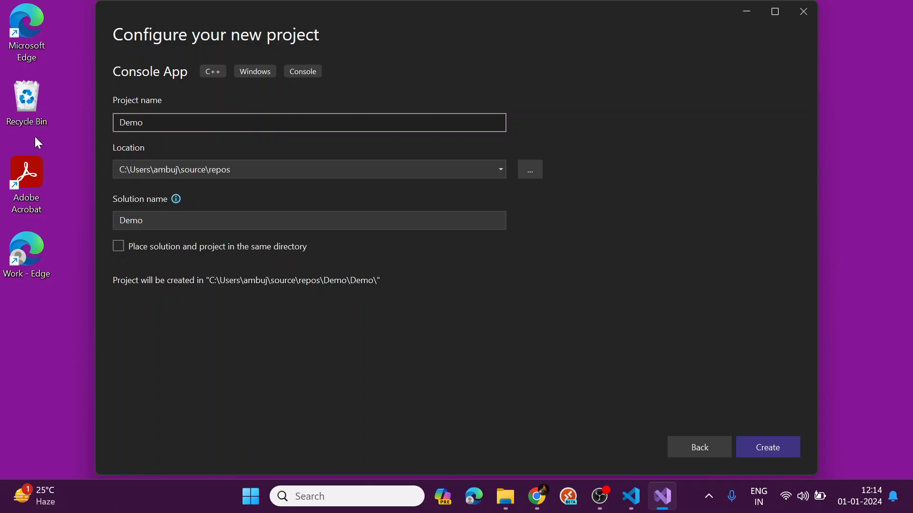
left_click(777, 450)
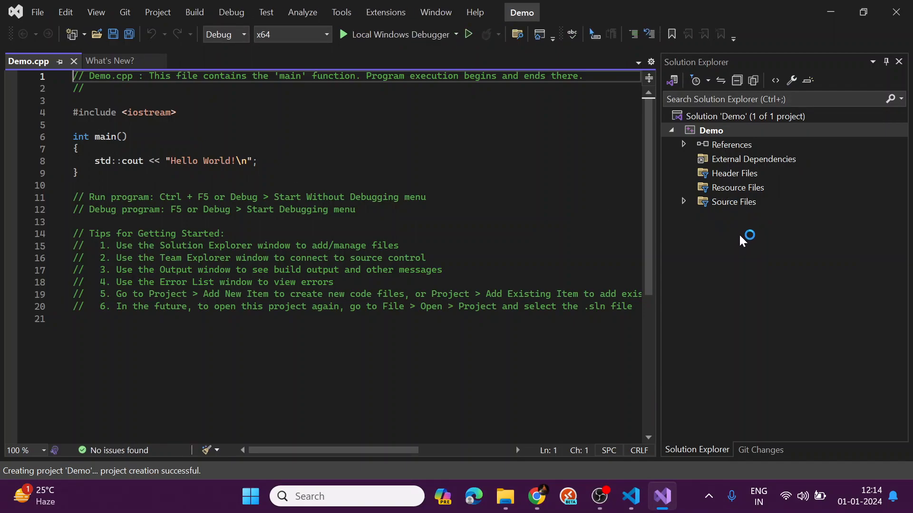
Expand the Source Files folder of the Demo project, run the program without debugging and close its console window.
left_click(683, 202)
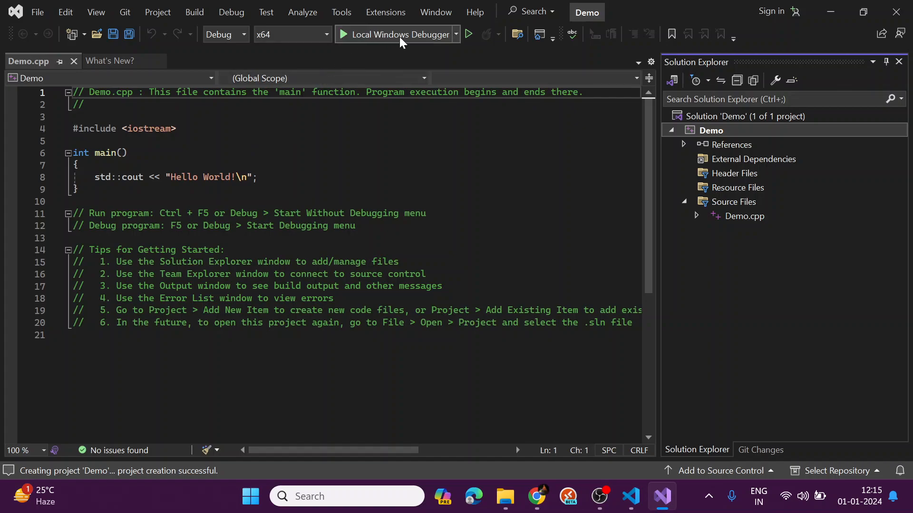
left_click(468, 35)
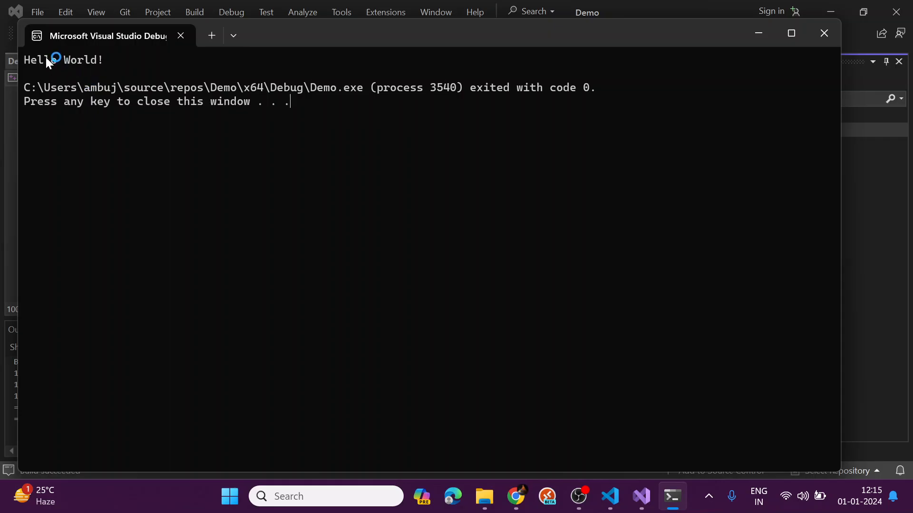
left_click(825, 32)
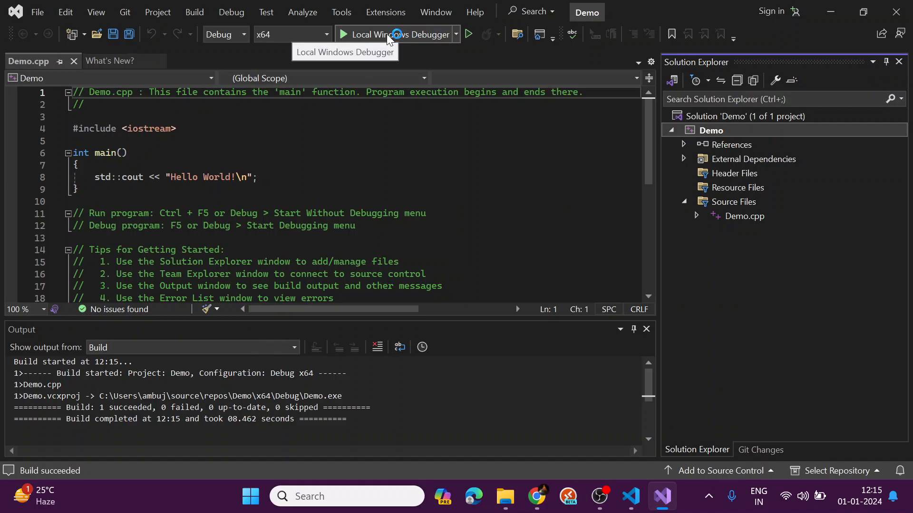
Set a breakpoint on the std::cout line 8 of Demo.cpp, start debugging and continue execution past it.
left_click(11, 177)
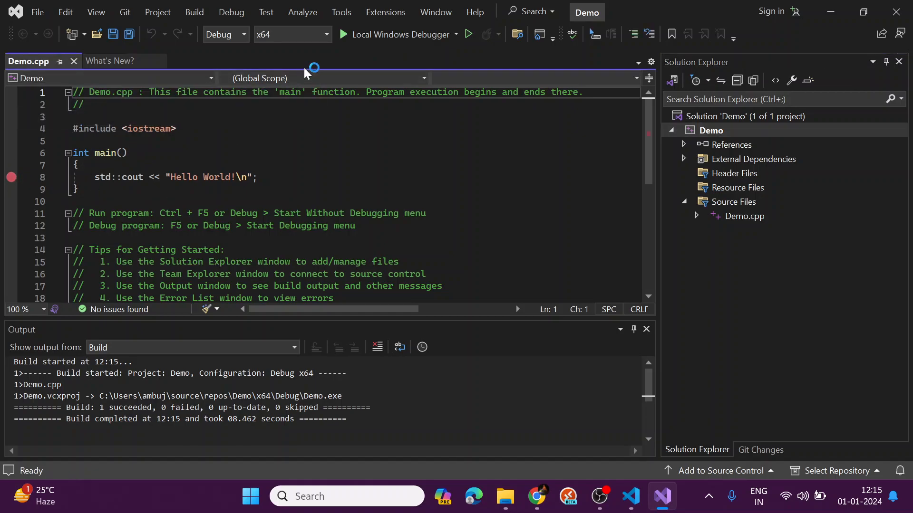
left_click(387, 34)
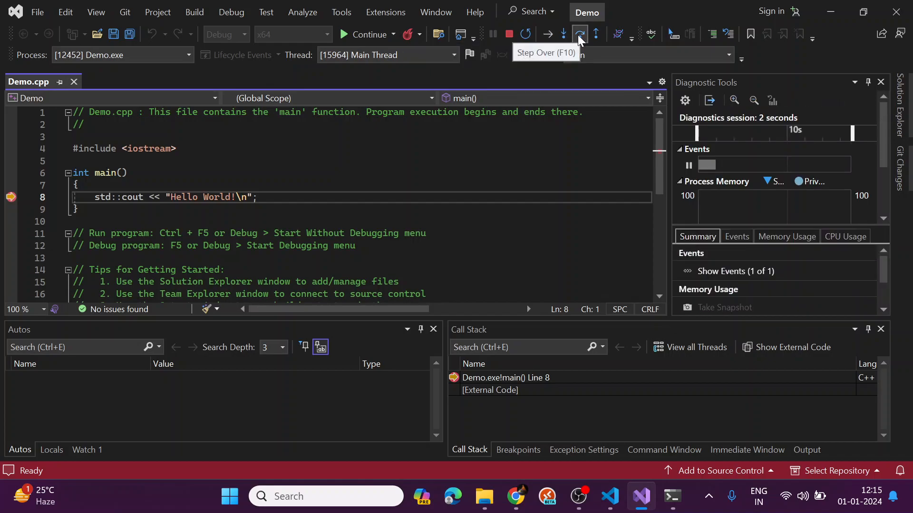
left_click(361, 35)
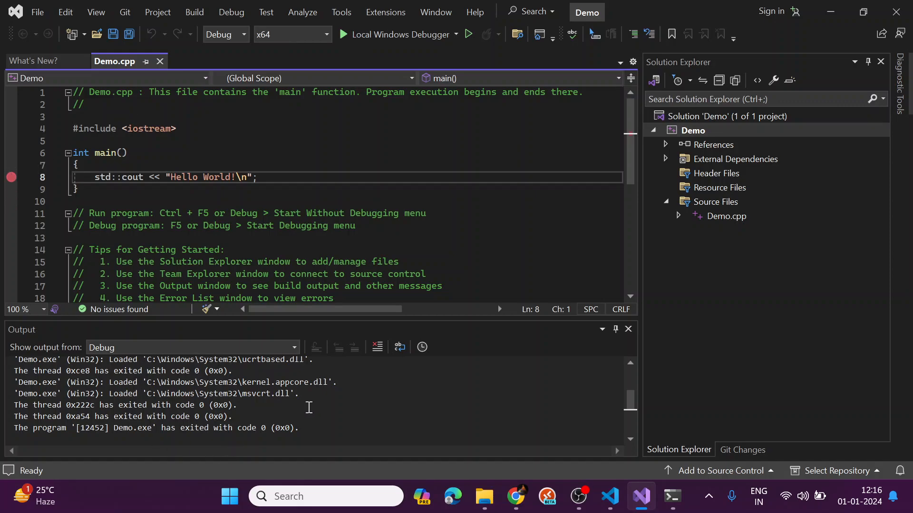
Review the debug output, bring up the program's console window to check its output, and close the console.
scroll(231, 219, "down", 4)
scroll(231, 220, "up", 4)
left_click(672, 496)
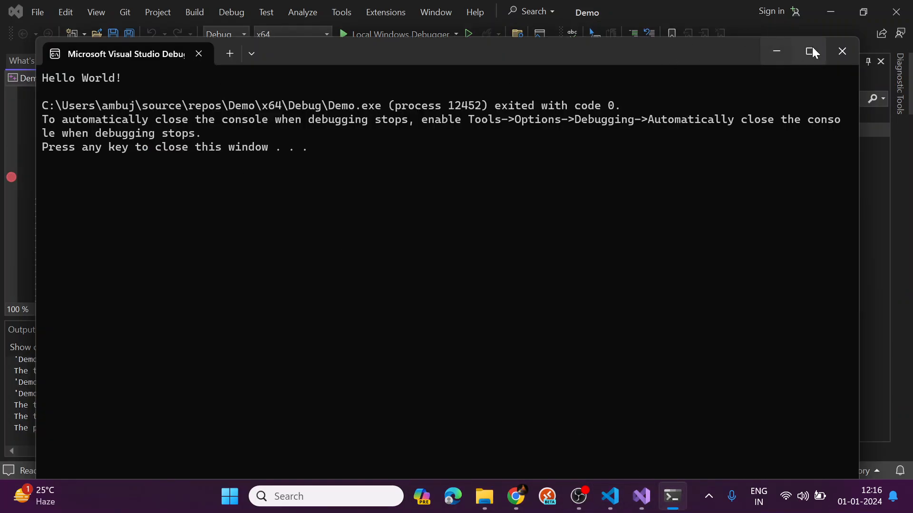
left_click(850, 57)
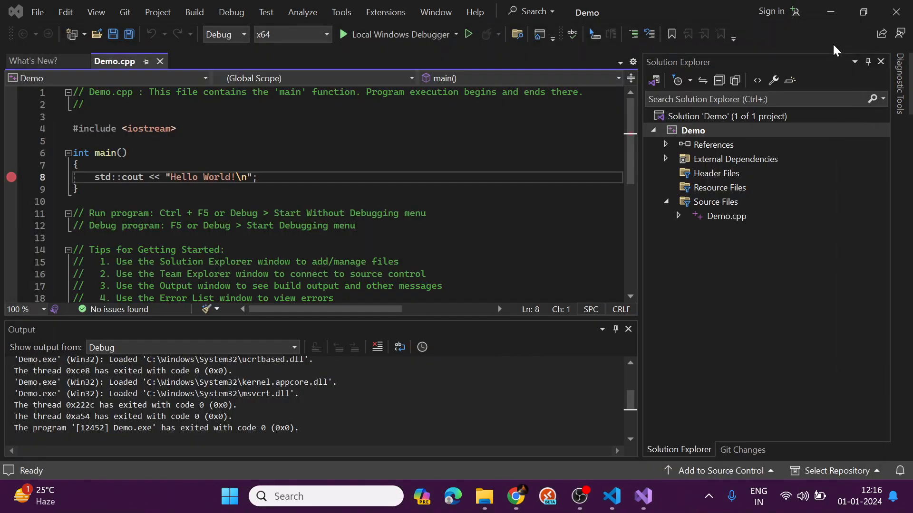